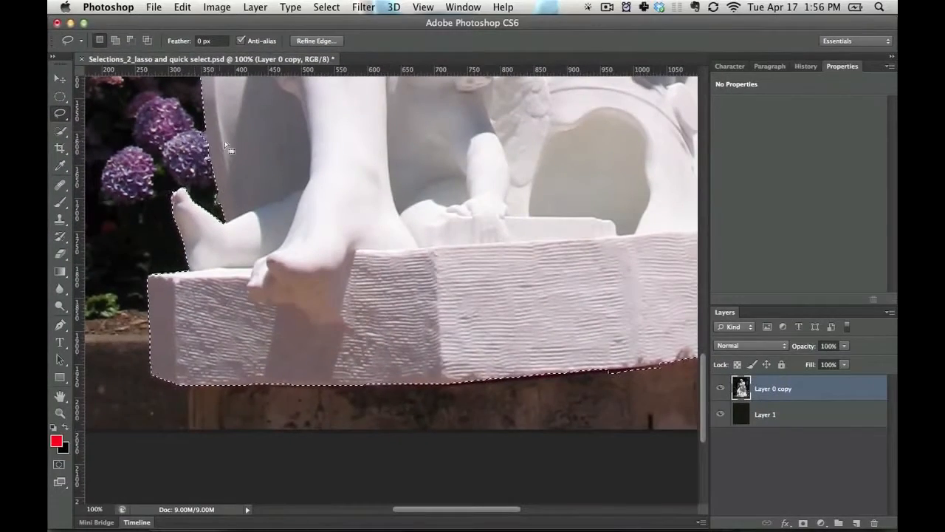
Step: Try a new freehand lasso selection over the statue's shoulder, and undo it
key(space)
drag(334, 135, 285, 323)
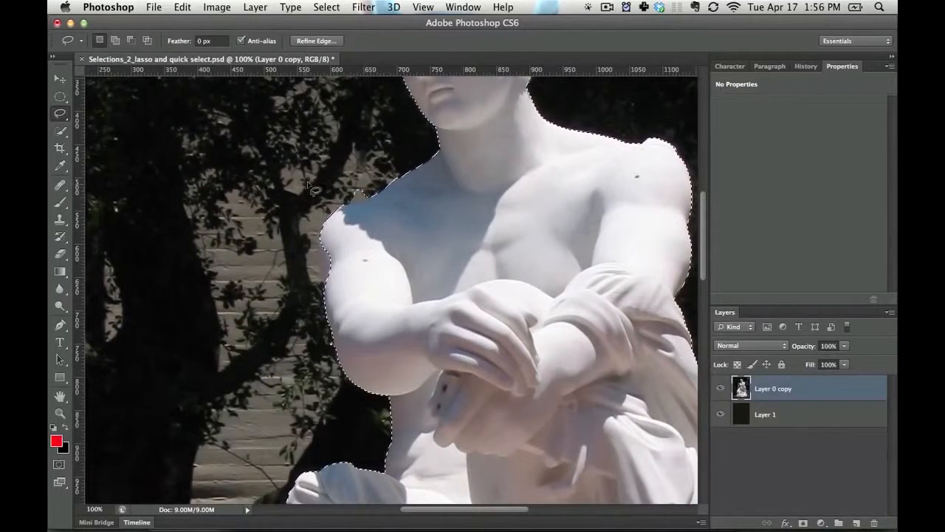
drag(260, 148, 266, 142)
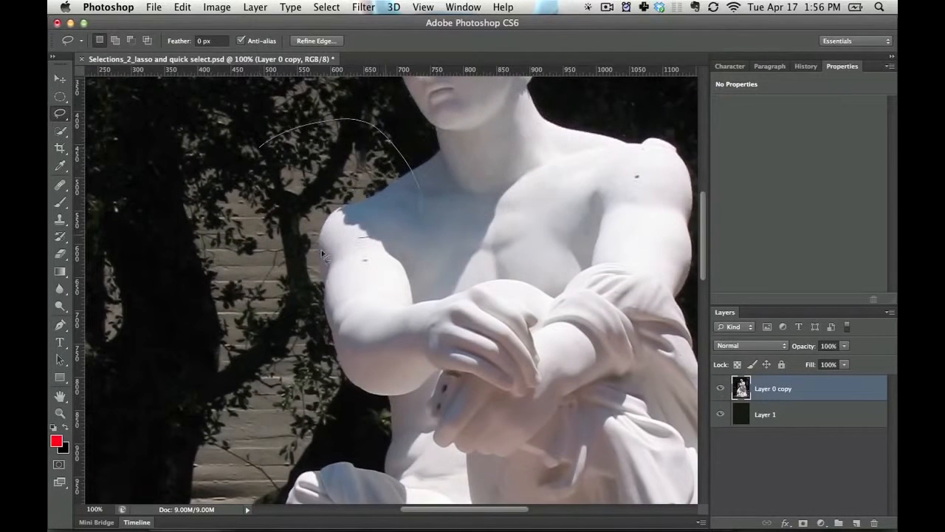
drag(227, 185, 259, 149)
key(super+z)
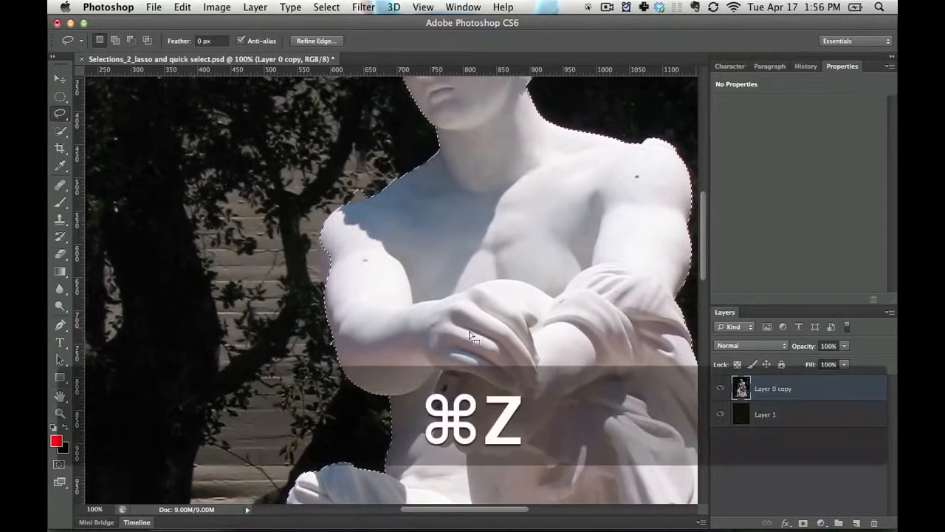
Step: Replace the statue selection with a rough freehand lasso selection around the cherub's head
key(space)
drag(483, 441, 439, 78)
drag(460, 398, 431, 217)
mouse_move(421, 180)
mouse_down()
mouse_move(374, 149)
mouse_move(488, 299)
mouse_move(426, 186)
mouse_up()
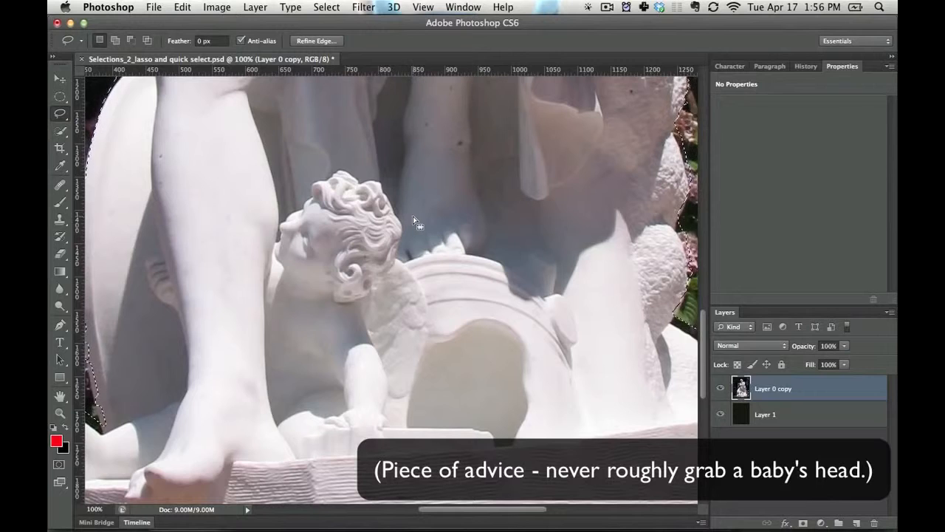
key(super+d)
mouse_move(215, 161)
mouse_down()
mouse_move(483, 266)
mouse_move(325, 137)
mouse_up()
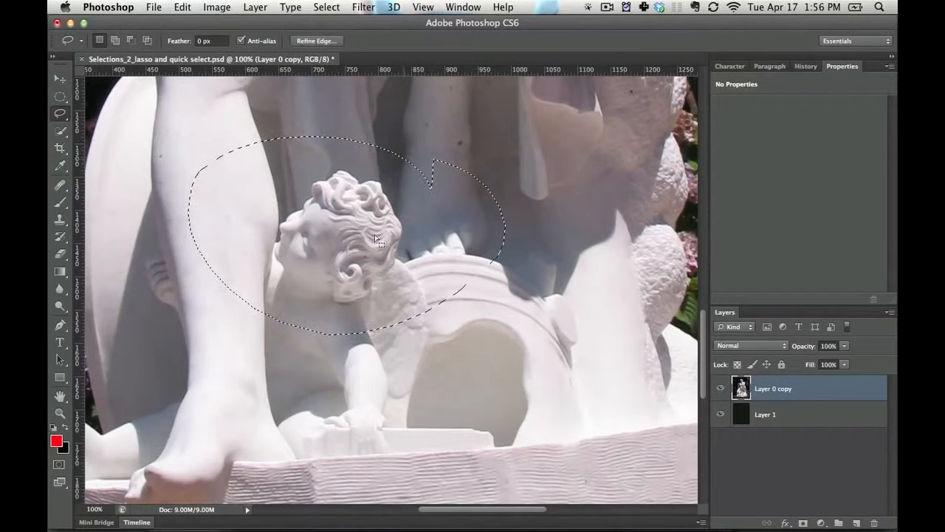
Step: Copy the selected cherub head, paste it as a new layer, and hide Layer 0 copy
key(super+c)
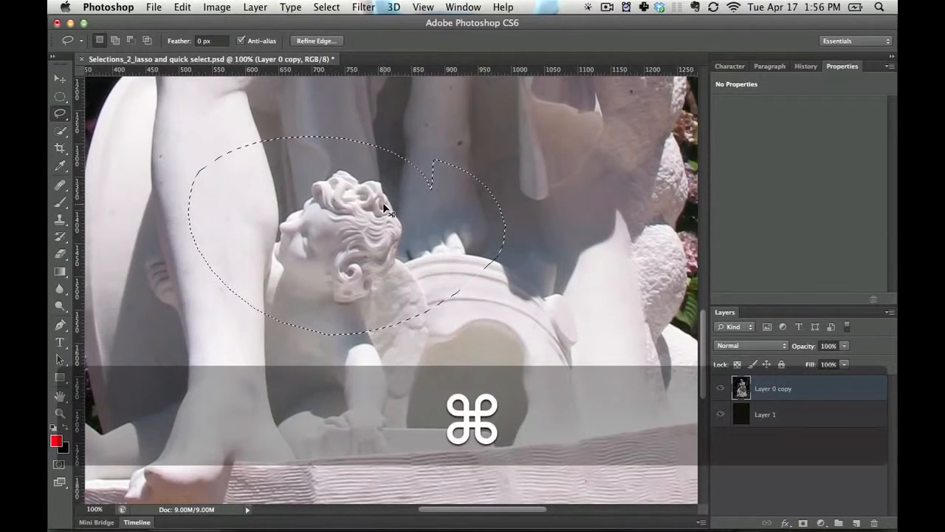
key(super+v)
click(720, 416)
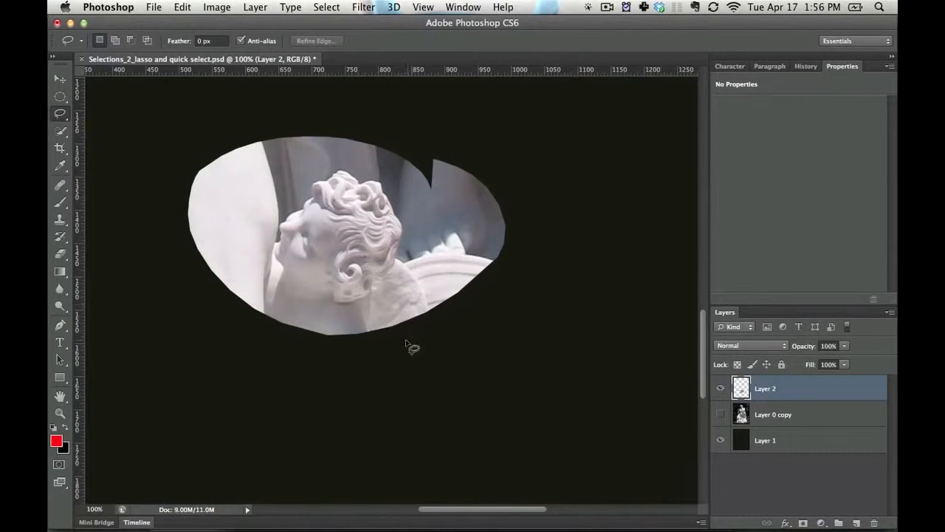
Step: Undo the pasted layer and the cherub head lasso, and show Layer 0 copy to bring back the statue's outline selection
key(alt+super+z)
key(alt+super+z)
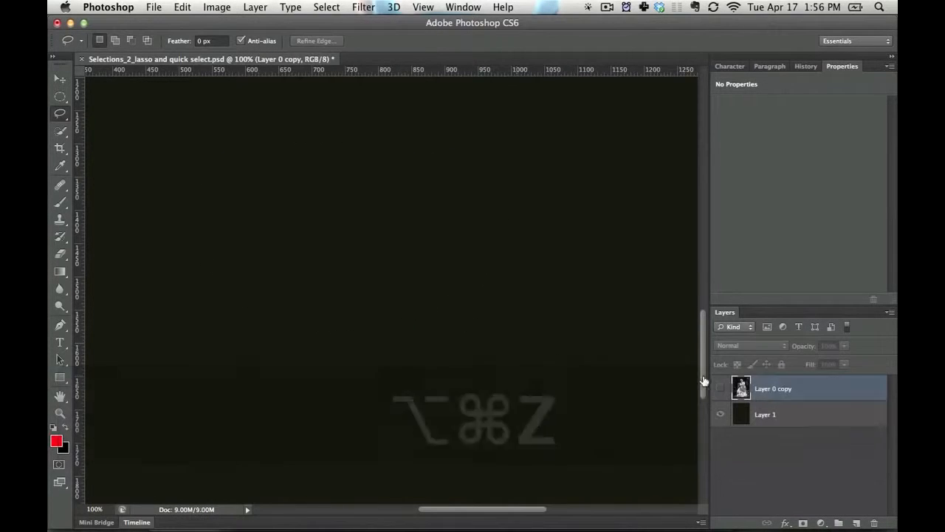
click(719, 390)
key(alt+super+z)
key(space)
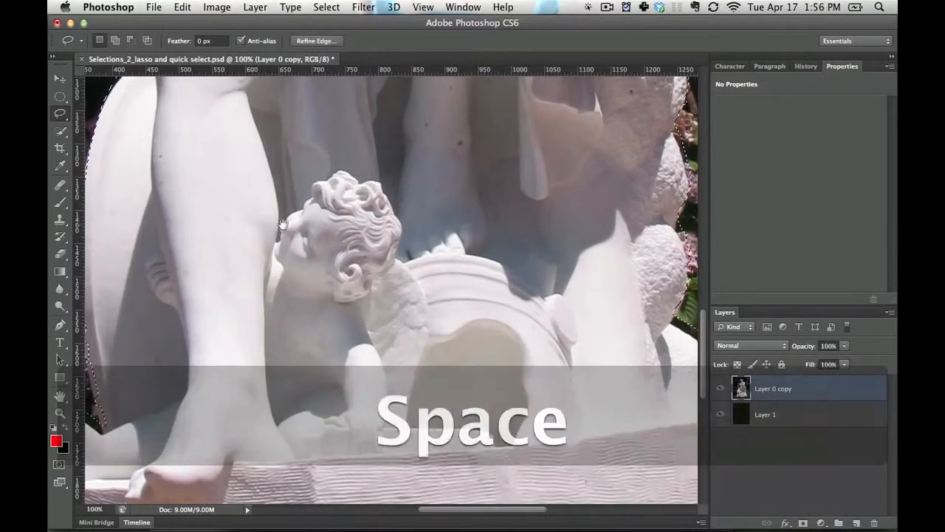
drag(366, 185, 463, 210)
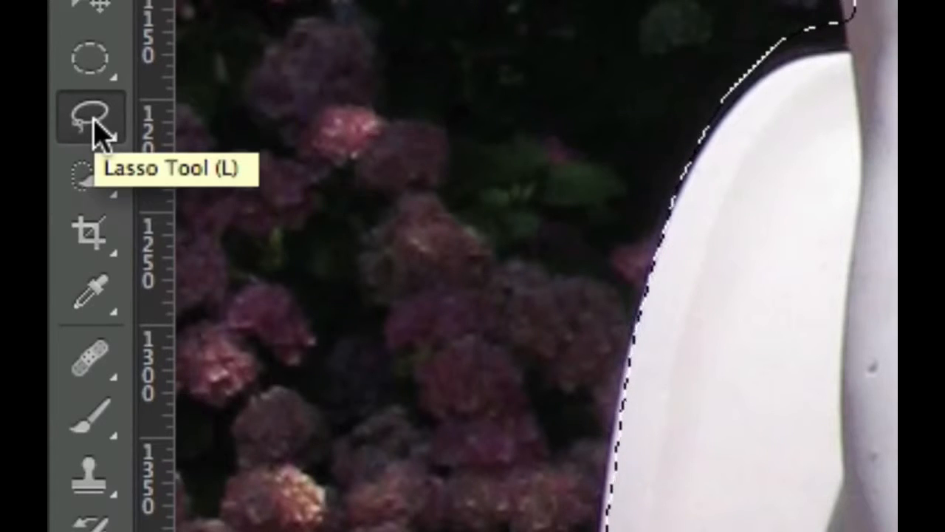
Step: Undo the last selection change and switch to the Polygonal Lasso tool
click(96, 133)
click(87, 124)
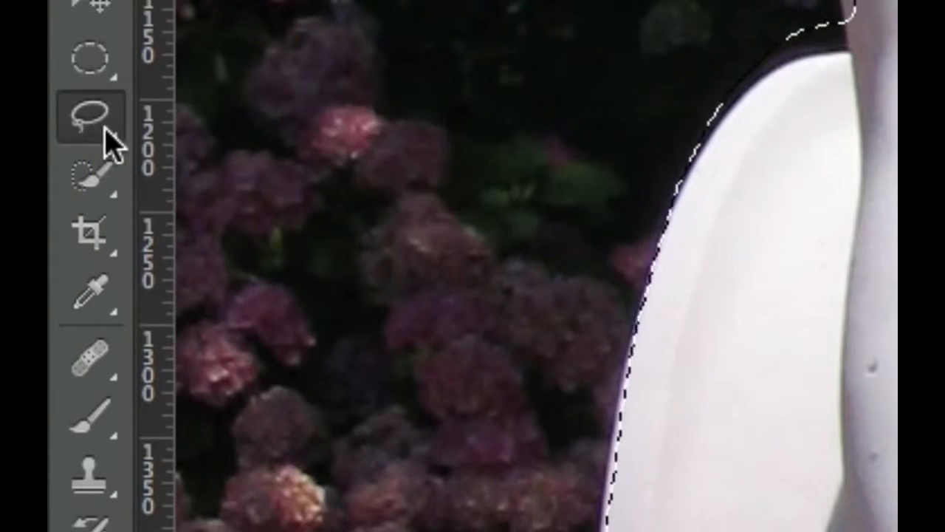
key(super+z)
click(82, 131)
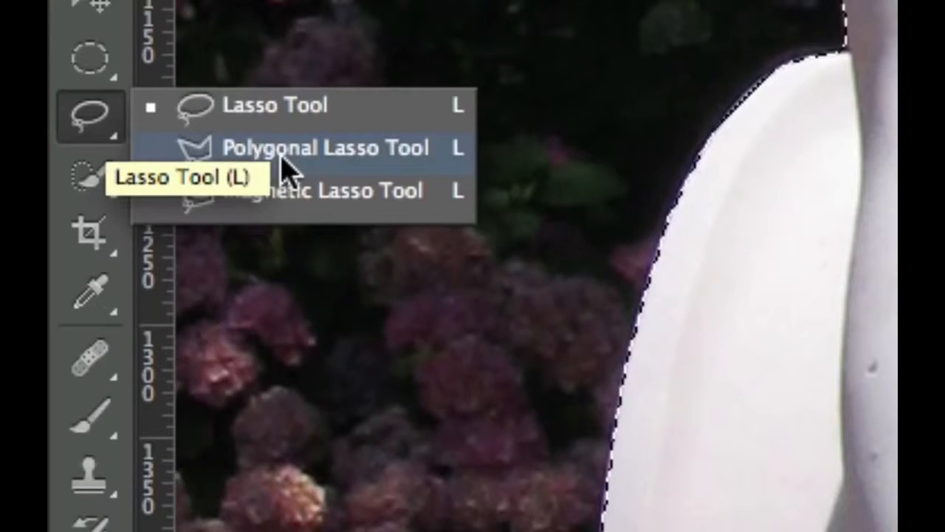
click(283, 157)
Step: Turn on the Mouse Clicks display in Mouseposé
key(space)
drag(837, 104, 849, 7)
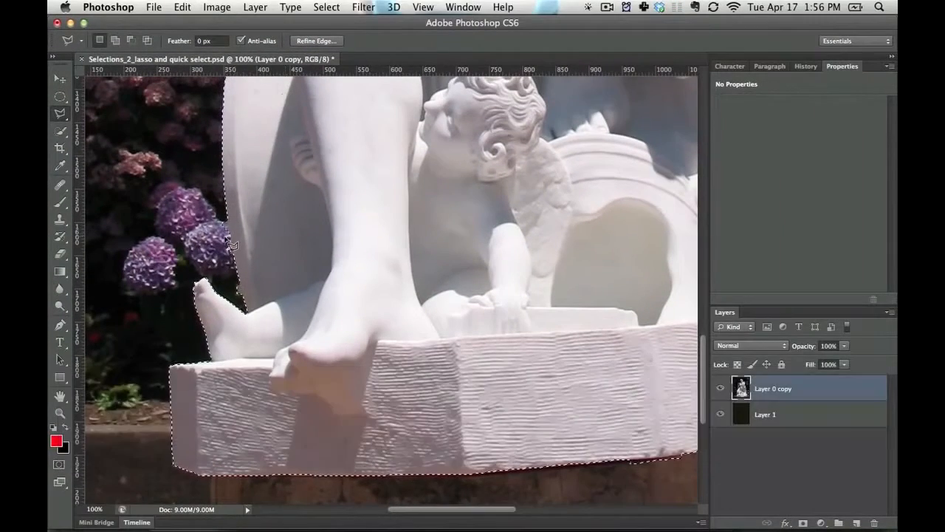
key(alt)
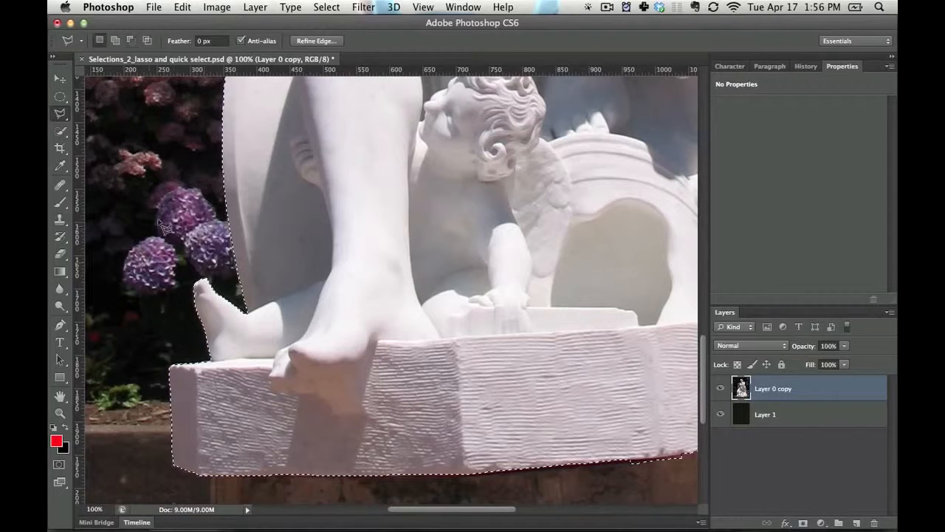
key(space)
drag(258, 189, 244, 392)
drag(240, 284, 229, 352)
drag(391, 222, 306, 400)
click(589, 7)
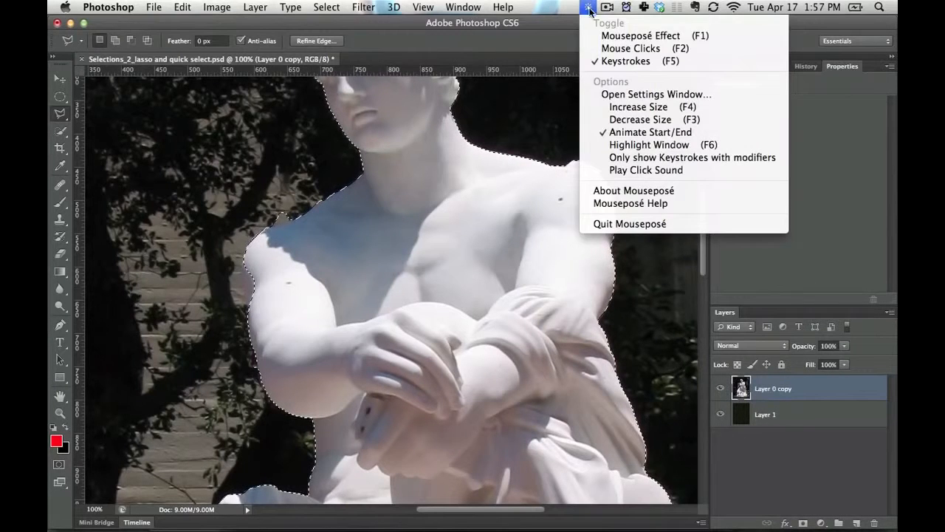
click(611, 48)
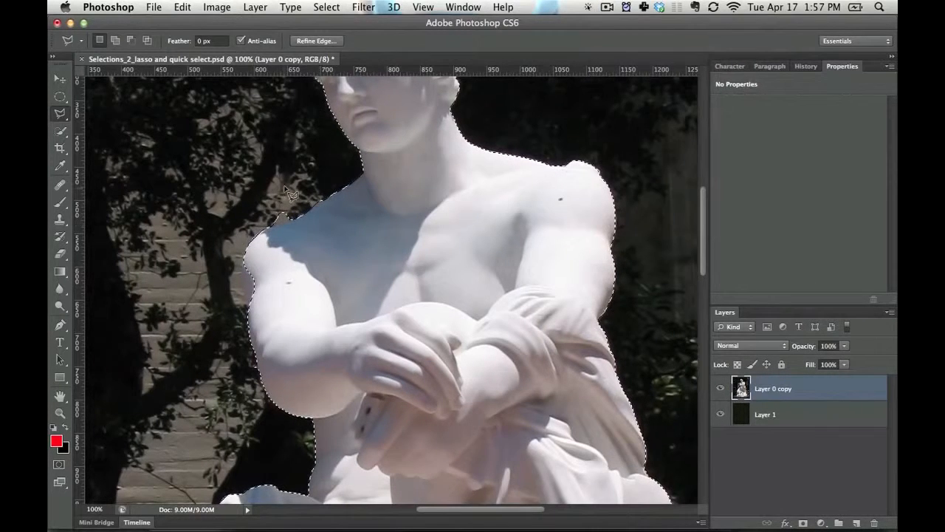
Step: Subtract the stray background bump above the statue's shaded shoulder from the selection with the Polygonal Lasso
key(alt)
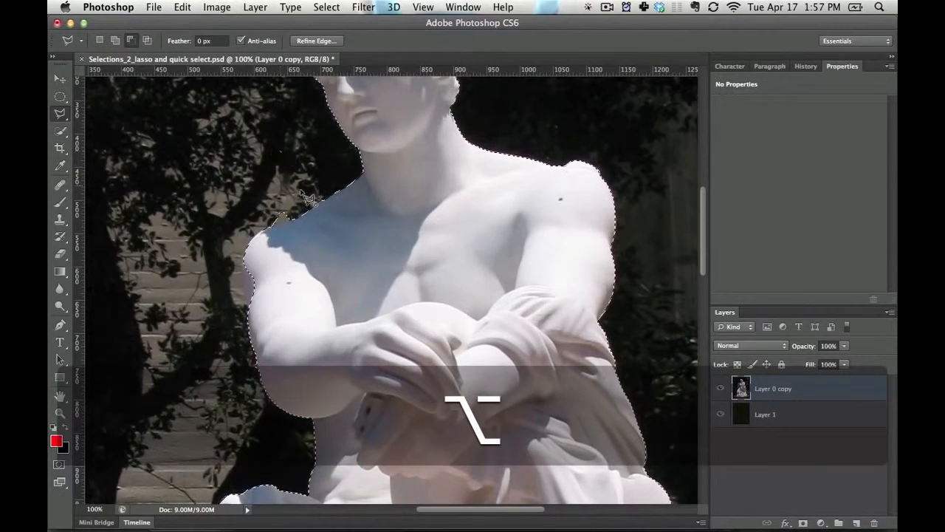
click(303, 195)
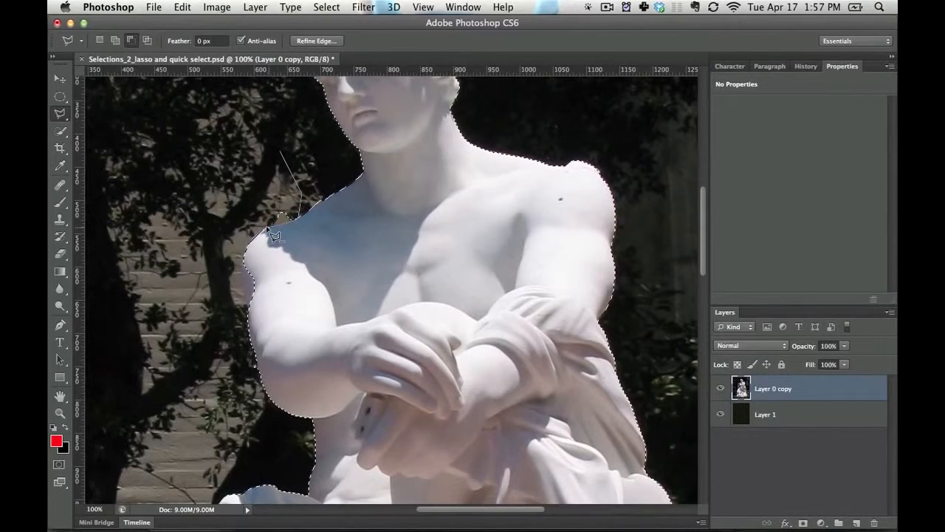
double_click(231, 148)
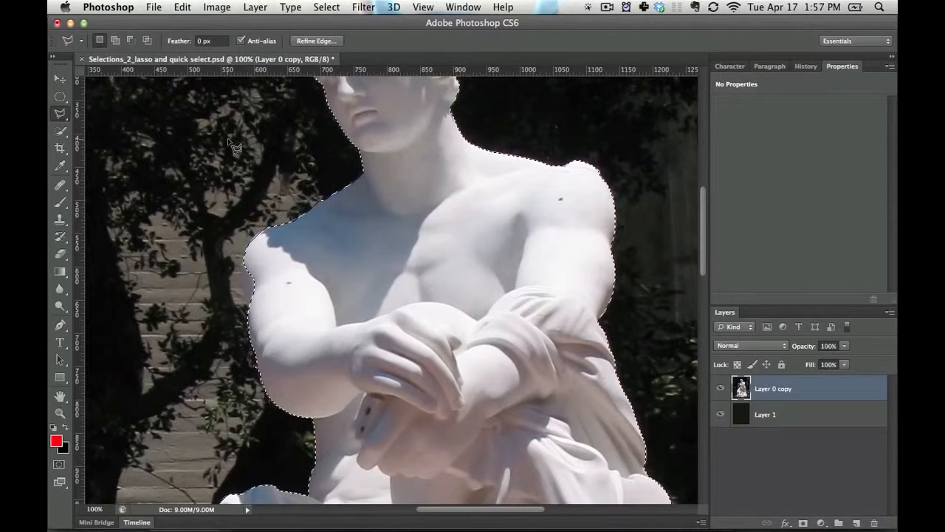
Step: Add the missed outer edge of the statue's upper arm to the selection with the Polygonal Lasso
key(alt)
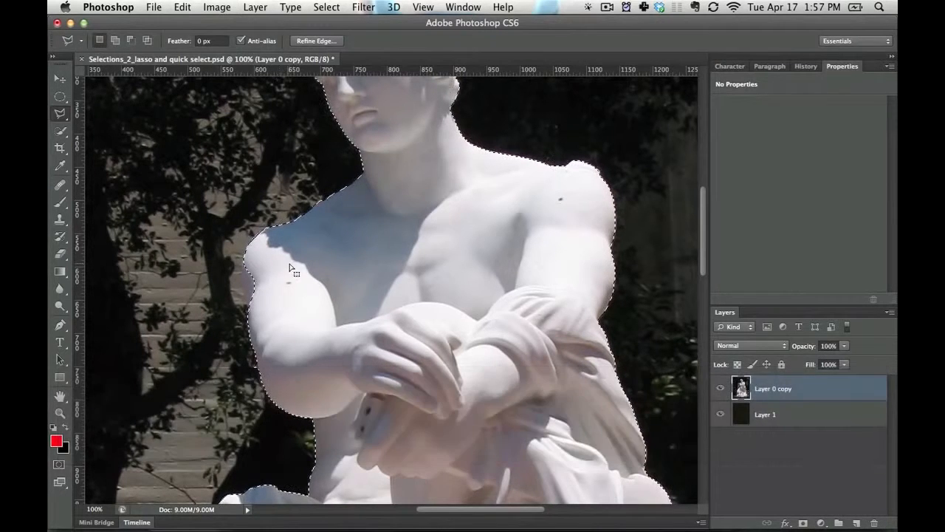
shift+click(300, 261)
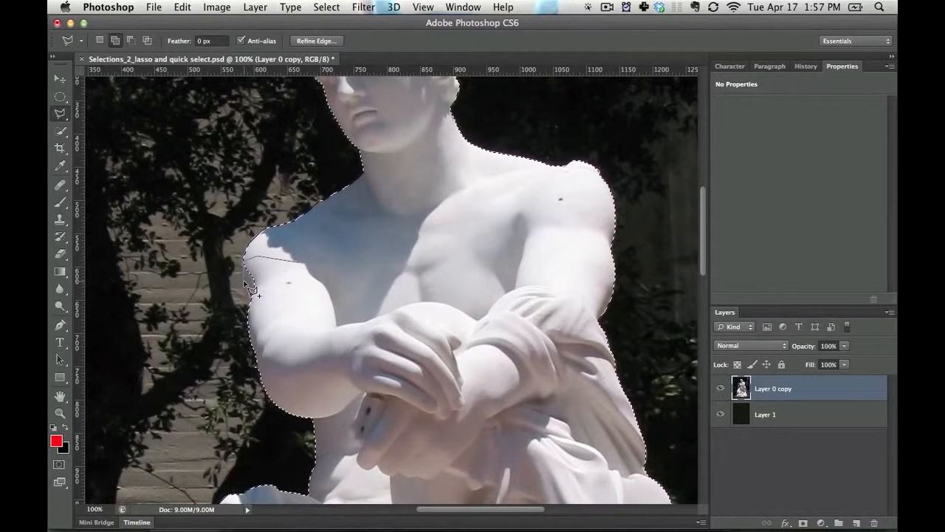
click(295, 274)
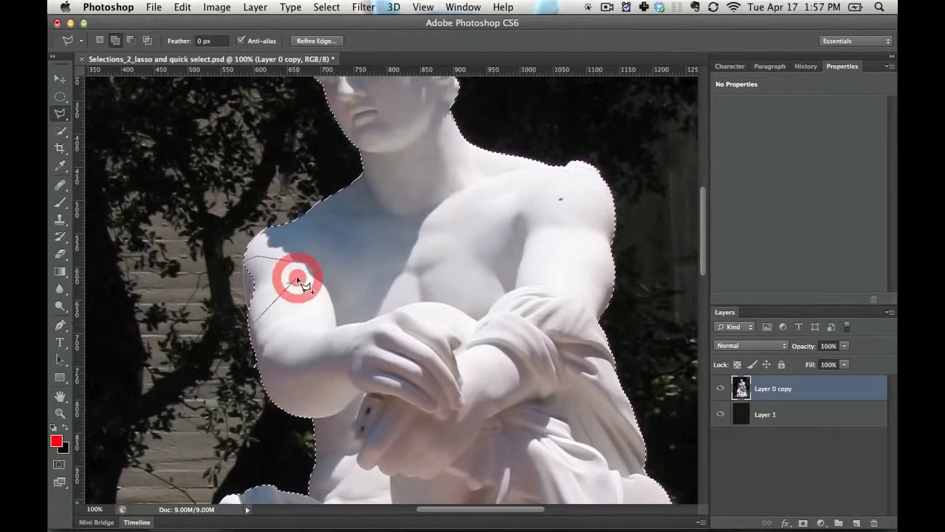
Step: Add a polygonal area below the statue's elbow, including some dark background, to the selection
key(space)
drag(302, 300, 305, 161)
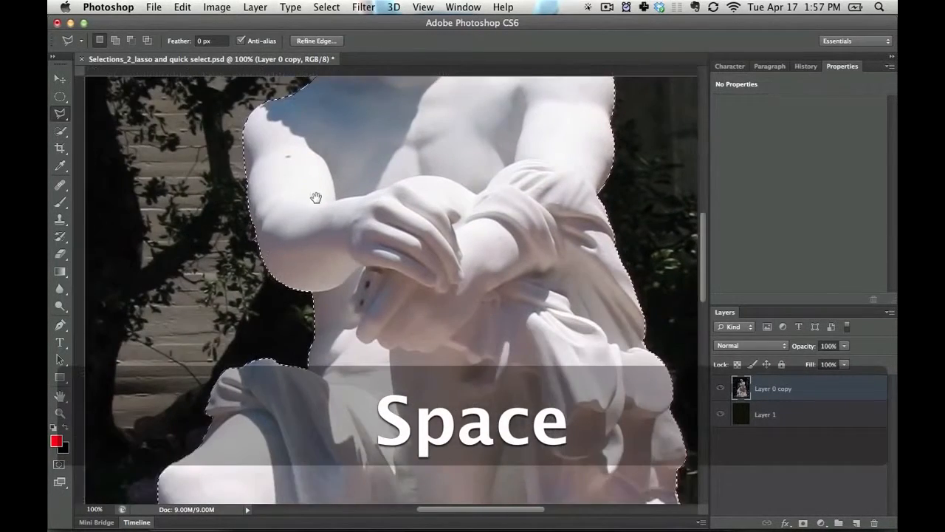
drag(314, 194, 316, 157)
shift+click(327, 213)
shift+click(290, 254)
click(332, 284)
double_click(362, 240)
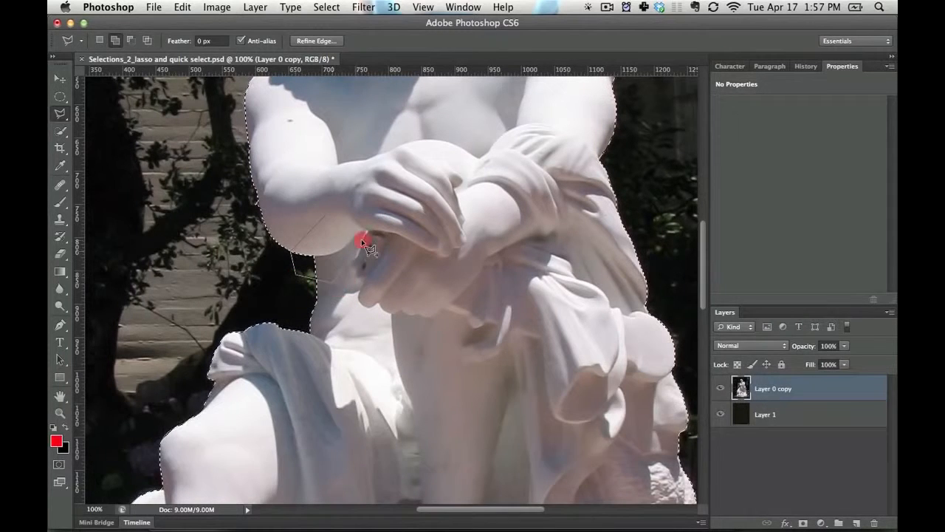
Step: Subtract the dark background wedge below the statue's elbow from the selection
alt+click(249, 257)
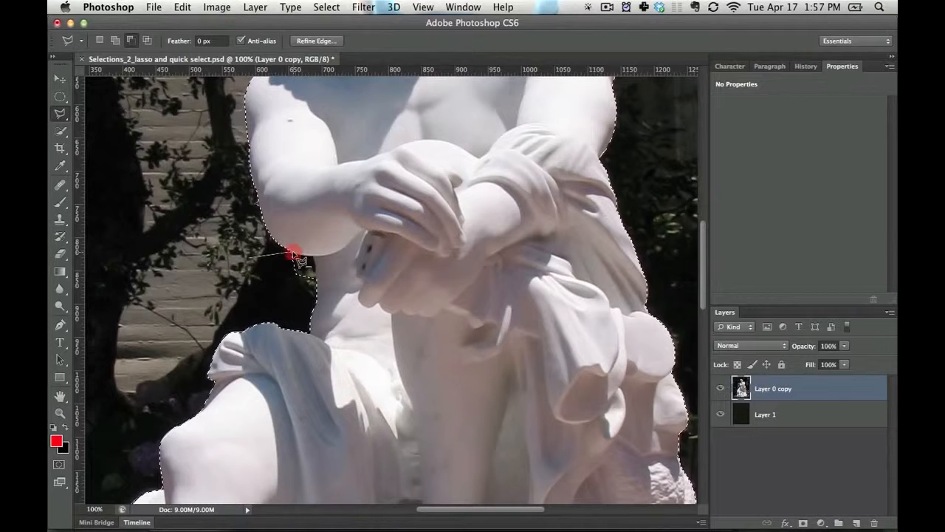
click(308, 257)
double_click(264, 281)
click(267, 284)
Step: Examine the selection outline along the statue's knee and drapery and around the whole upper figure
key(space)
drag(349, 300, 307, 135)
mouse_move(266, 219)
mouse_down()
mouse_move(399, 276)
mouse_move(405, 293)
mouse_up()
key(Escape)
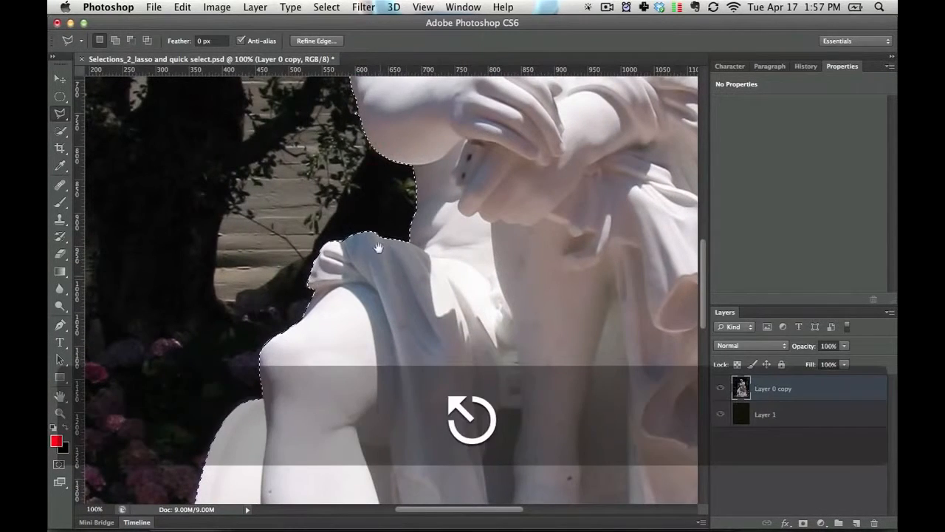
key(space)
drag(369, 327, 379, 249)
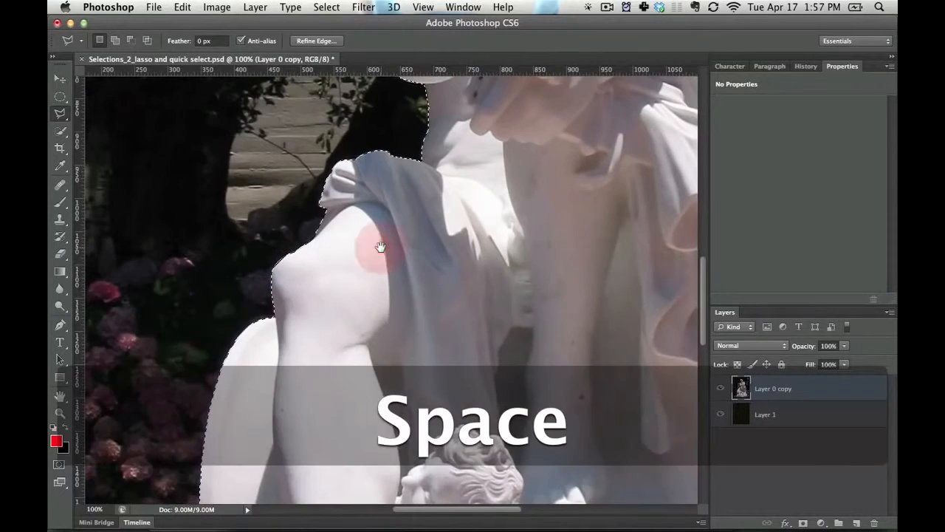
key(super+minus)
key(super+minus)
key(space)
drag(422, 217, 327, 327)
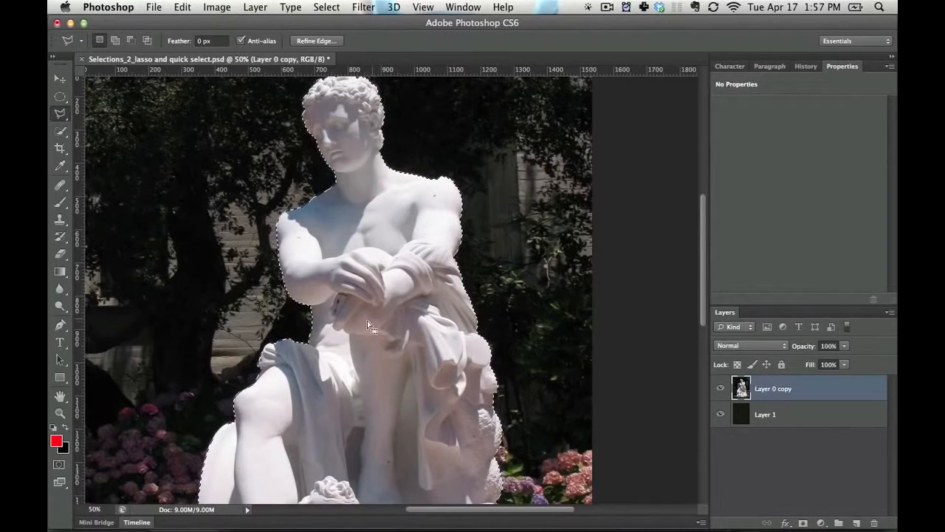
Step: Try to trace the rock's outer edge beside the pink flowers with the Polygonal Lasso, and cancel the outline
drag(342, 259, 306, 200)
key(super+equal)
key(super+equal)
key(super+equal)
key(super+equal)
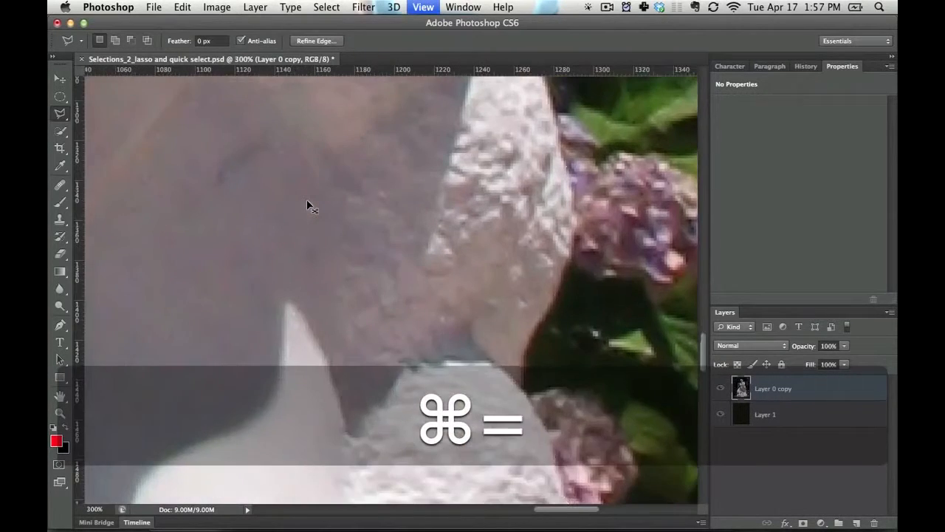
key(super+equal)
drag(602, 413, 521, 368)
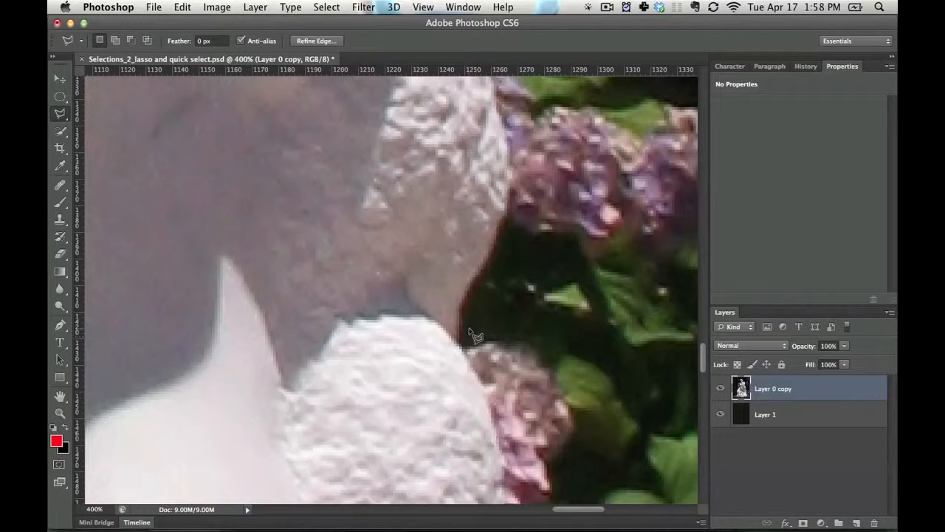
drag(460, 285, 423, 159)
drag(453, 280, 408, 223)
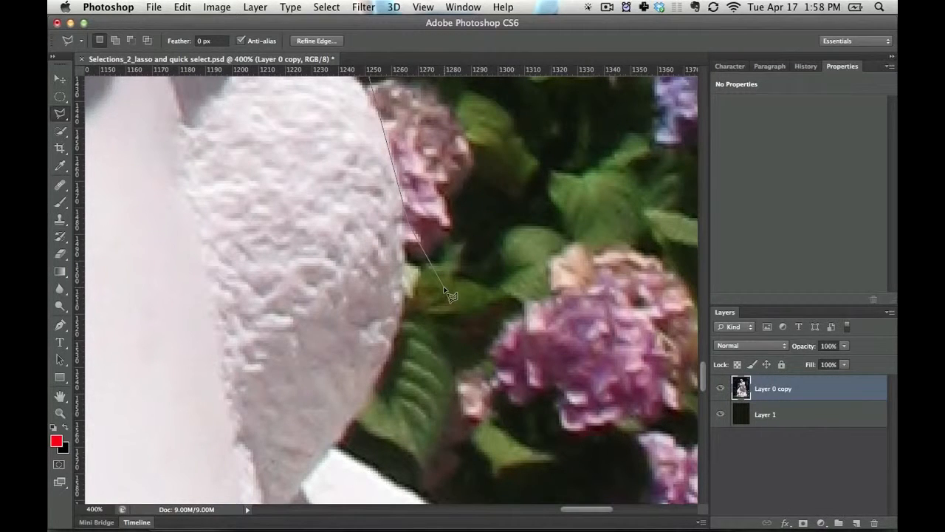
key(Return)
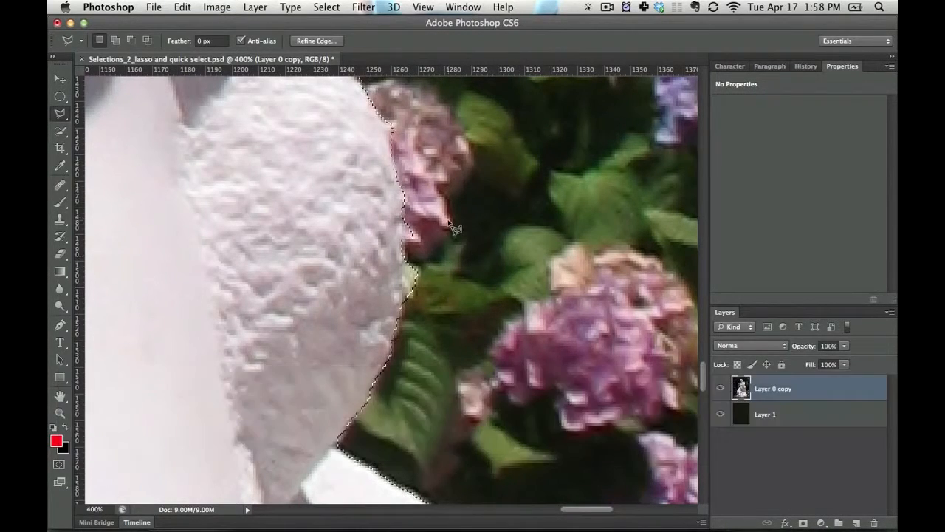
Step: Subtract the stray flower and leaf fragments beside the rock's edge from the selection with the Polygonal Lasso
alt+click(461, 198)
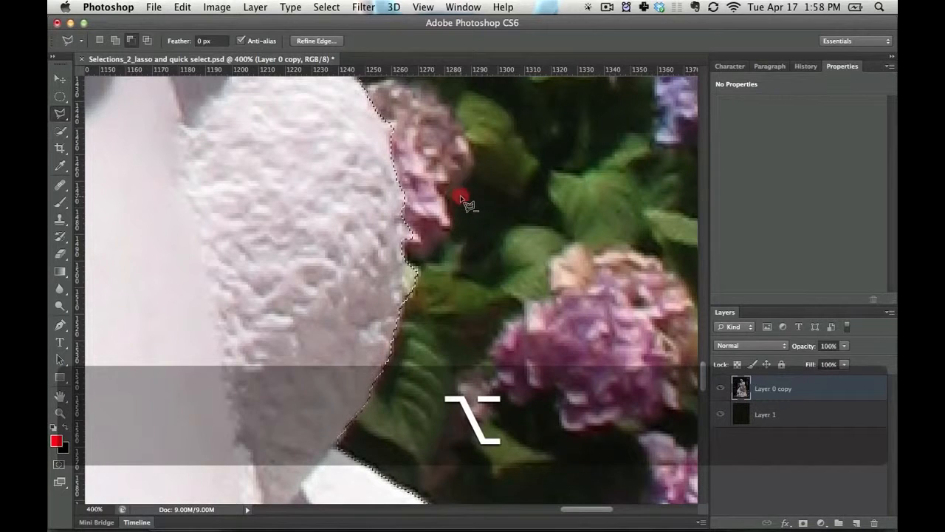
click(401, 214)
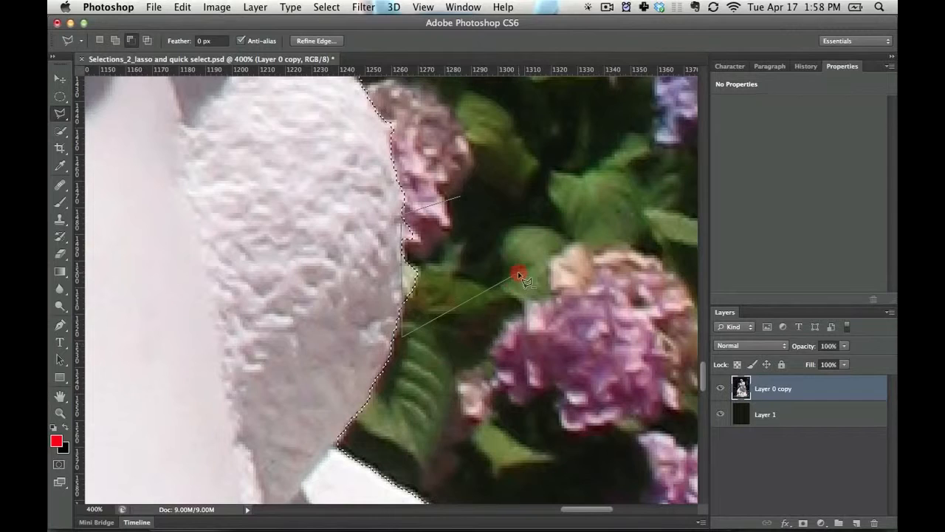
key(super+minus)
key(super+minus)
Step: Deselect the statue selection
key(super+d)
key(space)
mouse_move(470, 195)
mouse_down()
mouse_move(497, 131)
mouse_move(539, 207)
mouse_move(568, 231)
mouse_up()
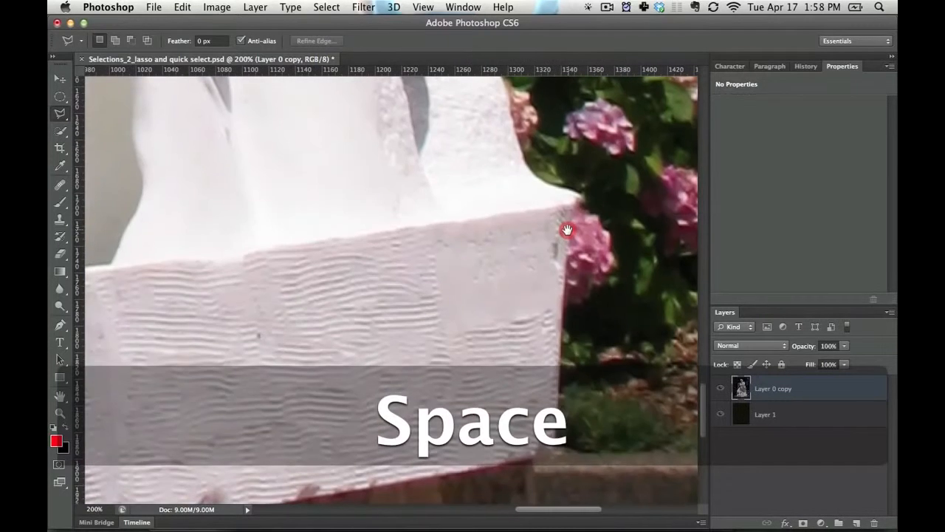
Step: Outline the stone base's edge beside the flowers and the curved rock above it with the Polygonal Lasso
click(554, 441)
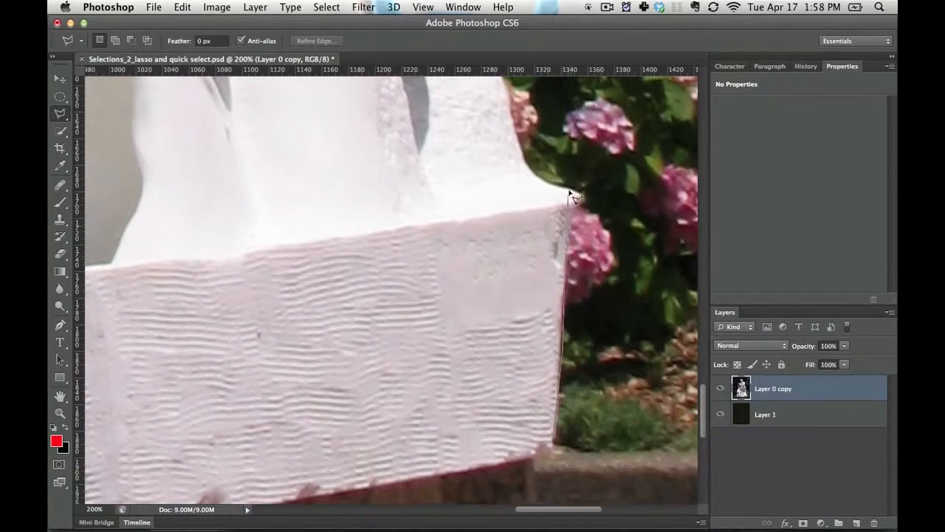
click(545, 183)
double_click(509, 95)
key(space)
drag(569, 310, 579, 483)
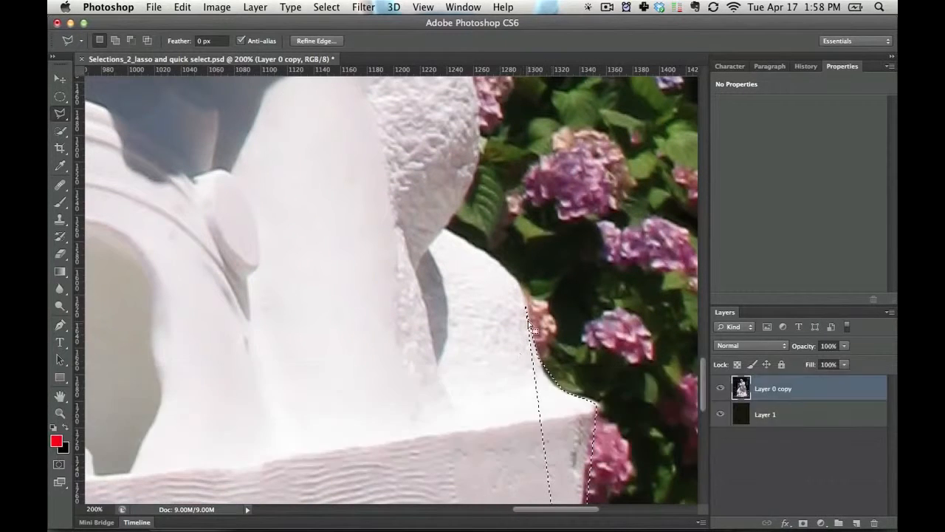
shift+click(480, 388)
key(Escape)
click(528, 301)
click(514, 274)
click(479, 161)
key(super+z)
Step: Make a new Polygonal Lasso selection following the curved rock's upper edge to the underside of the rough boulder
click(300, 311)
click(485, 326)
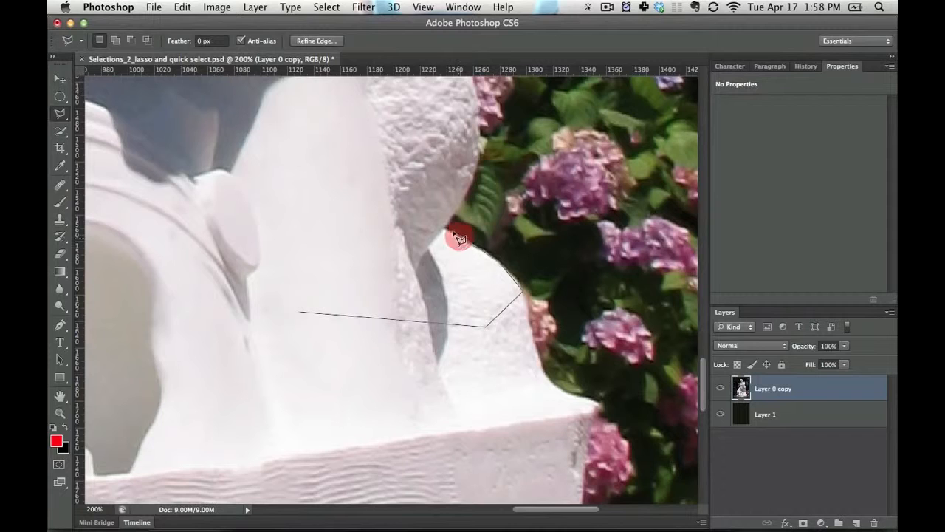
double_click(463, 180)
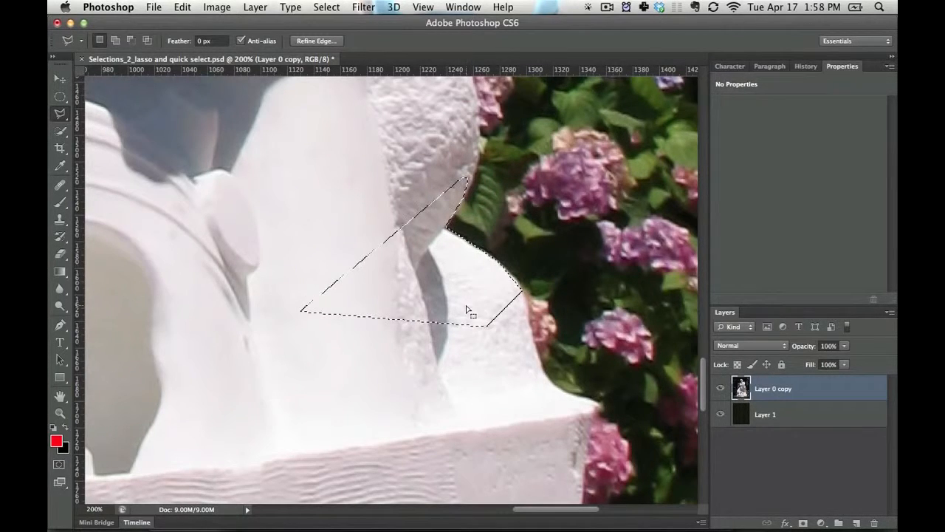
Step: Add the rock's lower curve down towards the base corner to the selection with the Polygonal Lasso, removing misplaced anchor points while tracing
key(shift)
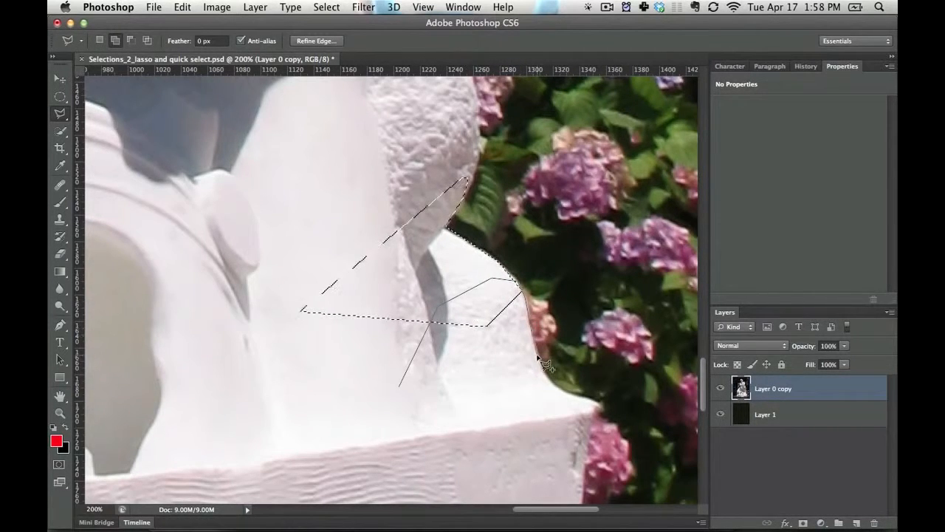
click(559, 384)
click(586, 394)
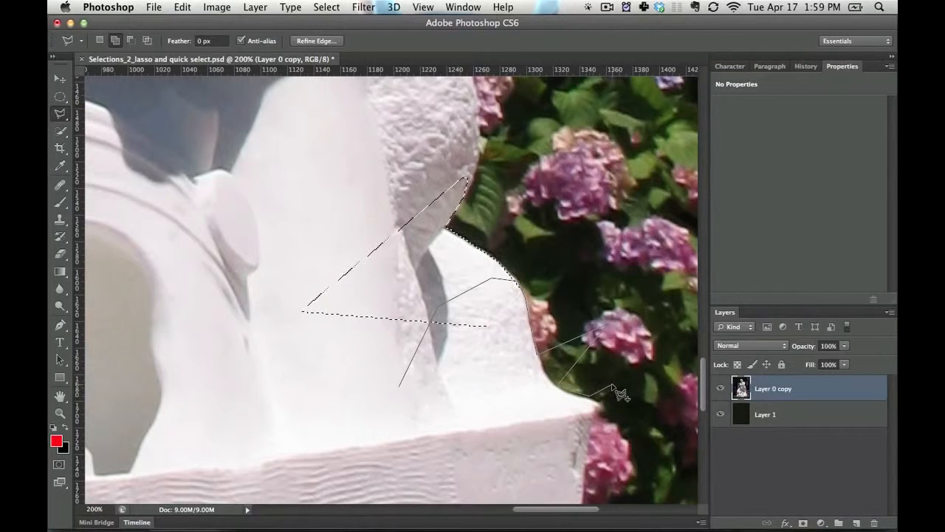
key(BackSpace)
key(BackSpace)
key(BackSpace)
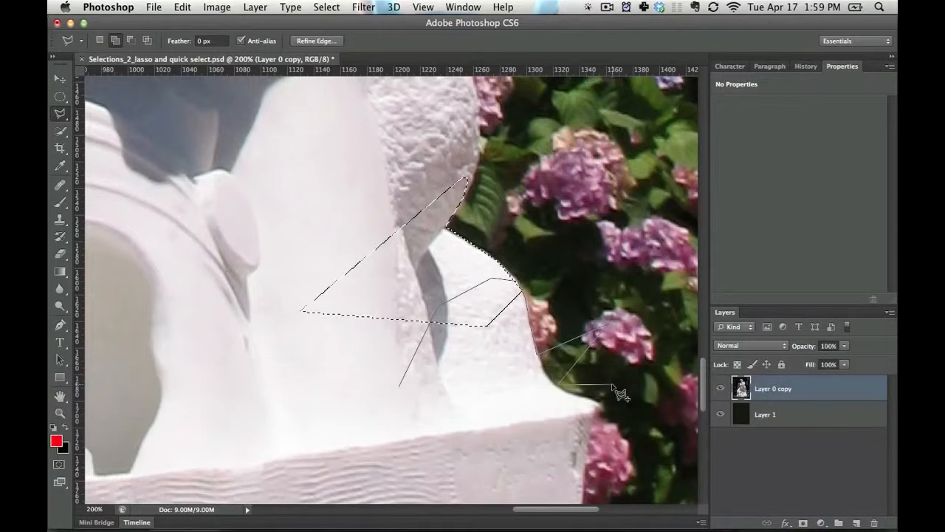
key(BackSpace)
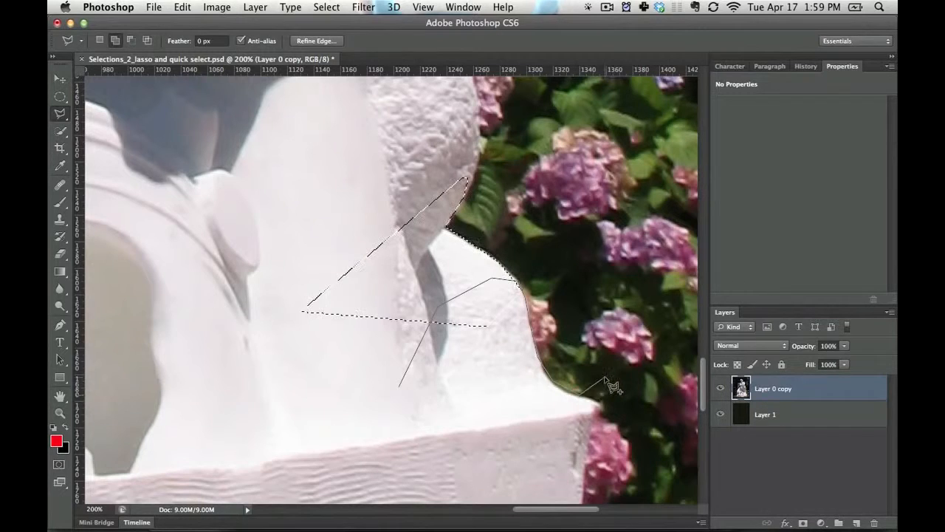
key(BackSpace)
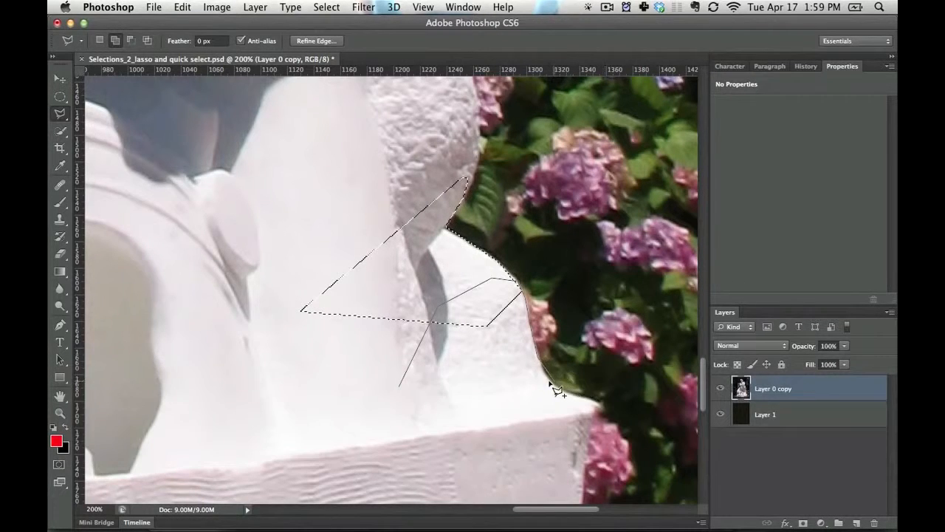
click(562, 389)
double_click(521, 418)
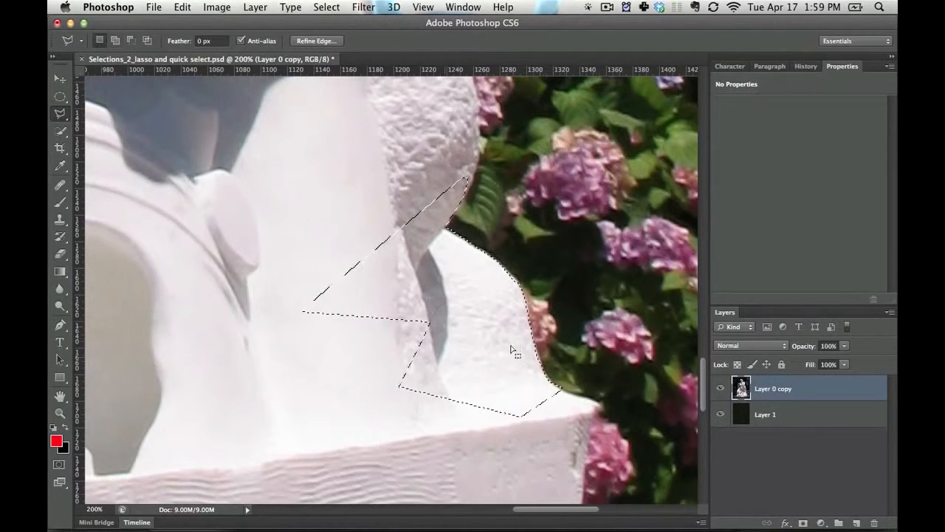
Step: Select the stone base's flower-side edge, the curved rock and the lower boulder with the Magnetic Lasso as one closed outline
click(62, 116)
click(95, 133)
drag(480, 376, 341, 180)
click(195, 281)
click(432, 458)
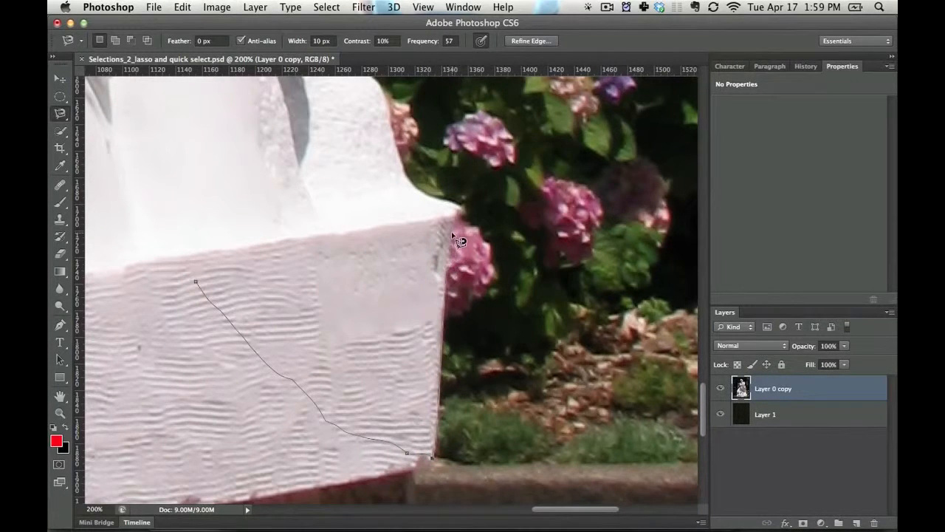
click(403, 183)
key(space)
drag(422, 324, 429, 360)
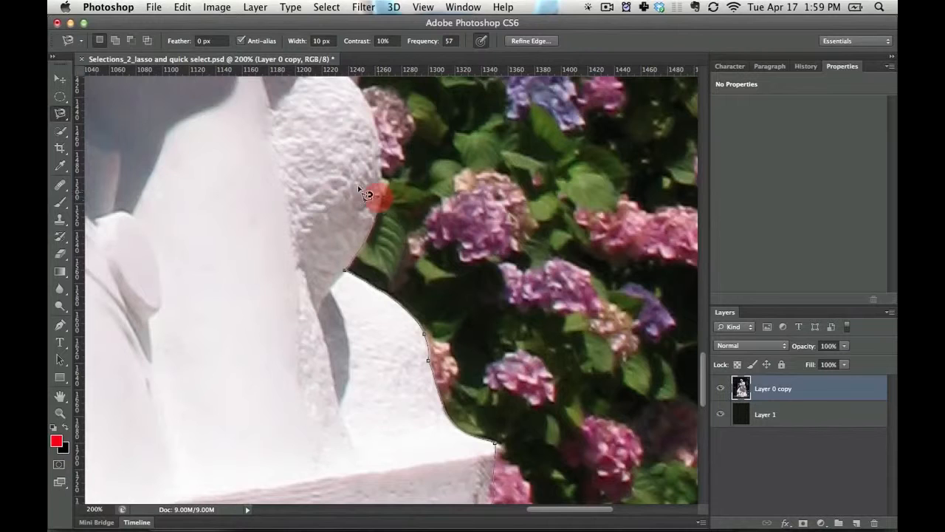
double_click(191, 297)
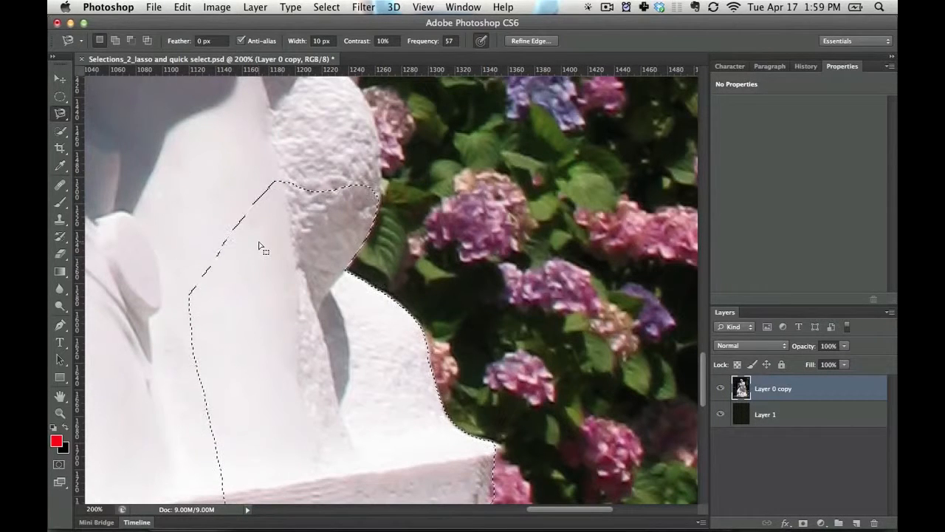
Step: Add a patch across the drapery and rough boulder above the current outline to the selection with the Magnetic Lasso
key(shift)
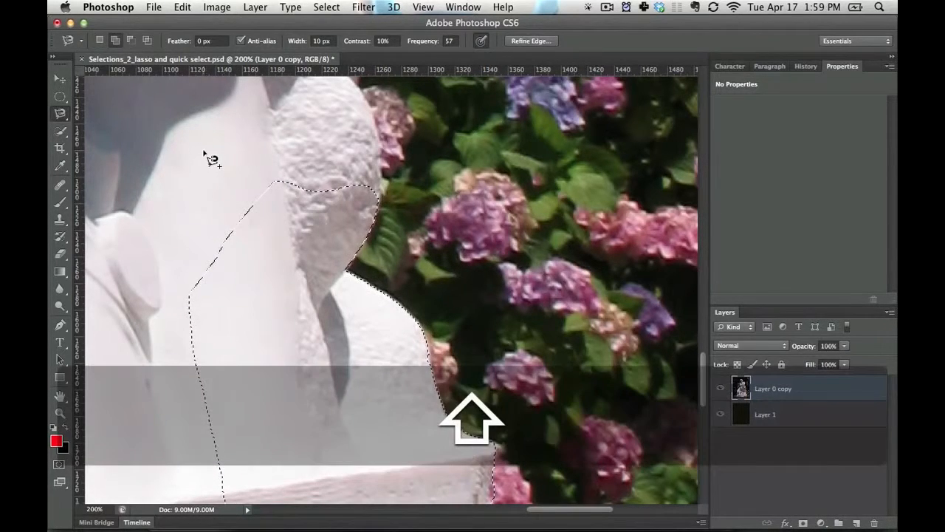
shift+click(205, 159)
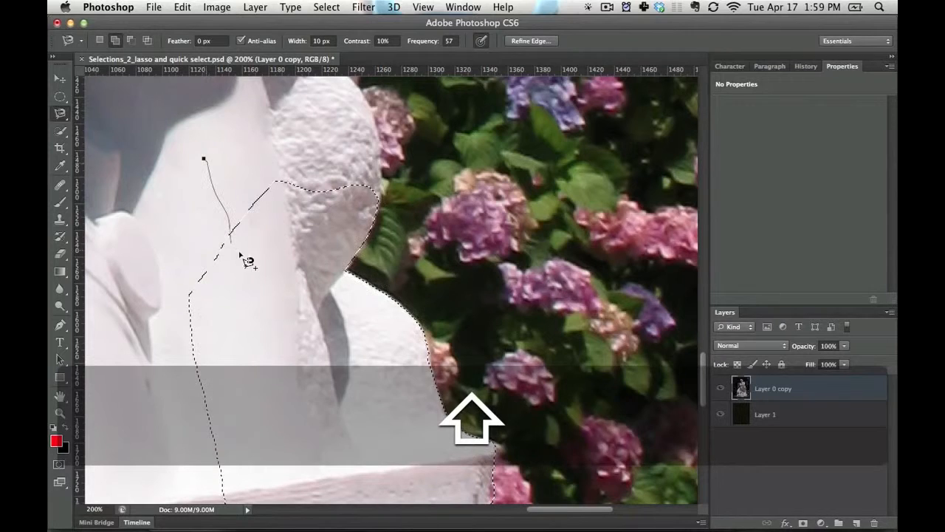
click(240, 252)
double_click(330, 126)
Step: Try to outline the drapery beside the boulder with the Magnetic Lasso, switching temporarily to straight polygonal segments
click(330, 126)
alt+click(189, 116)
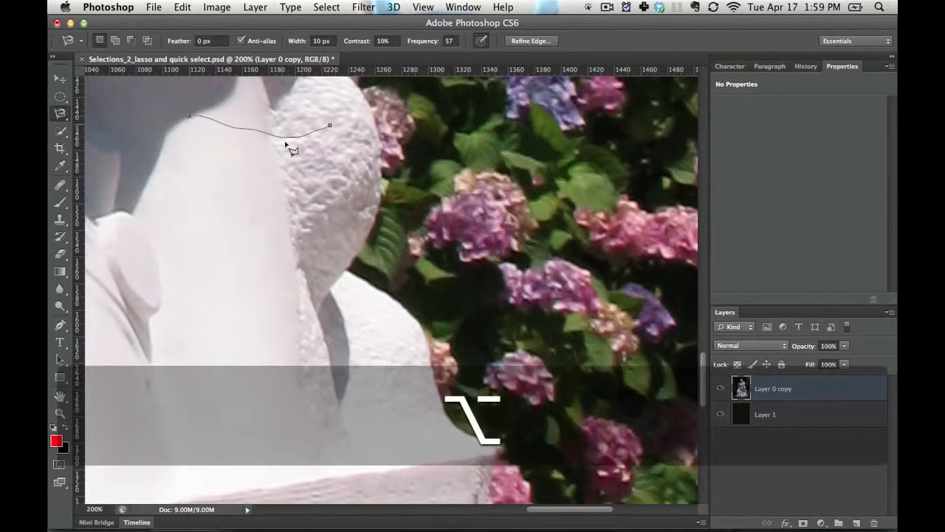
alt+click(297, 213)
double_click(283, 244)
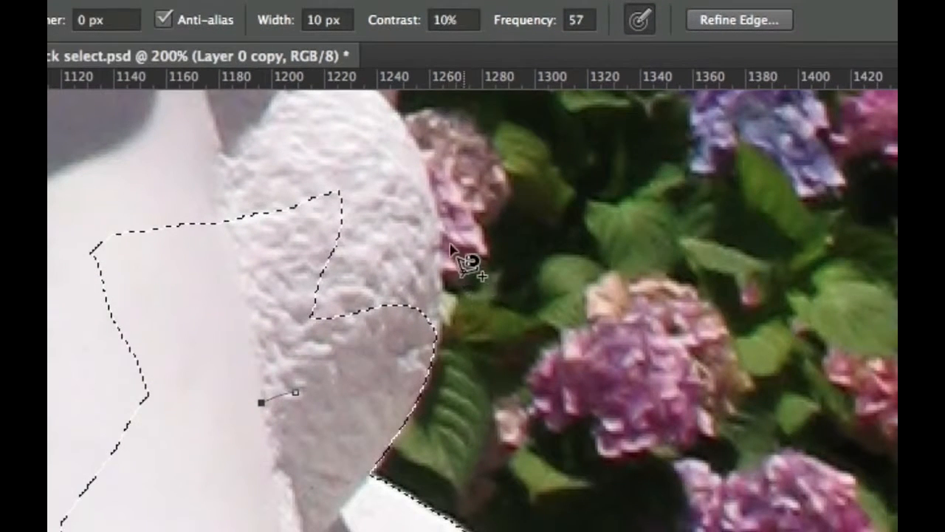
Step: Add the boulder's upper edge beside the pink flower to the selection with the Magnetic Lasso
click(448, 236)
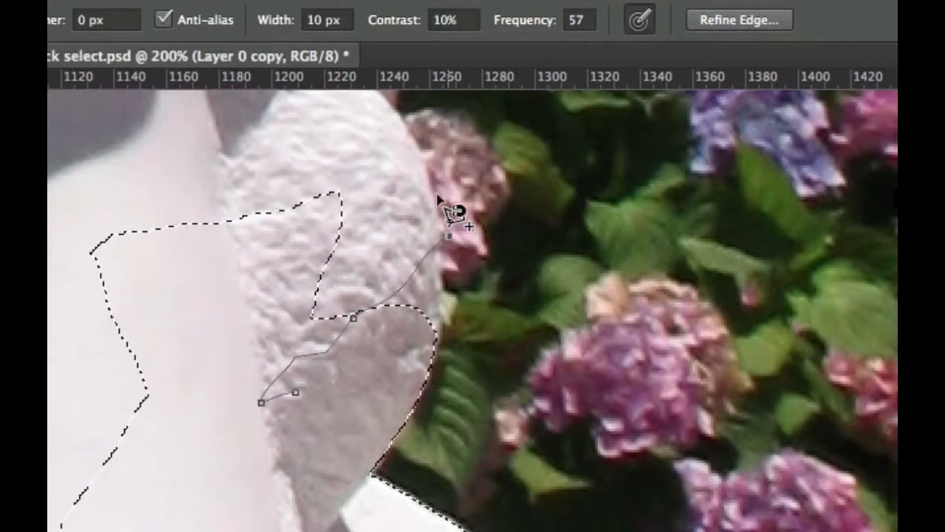
click(391, 115)
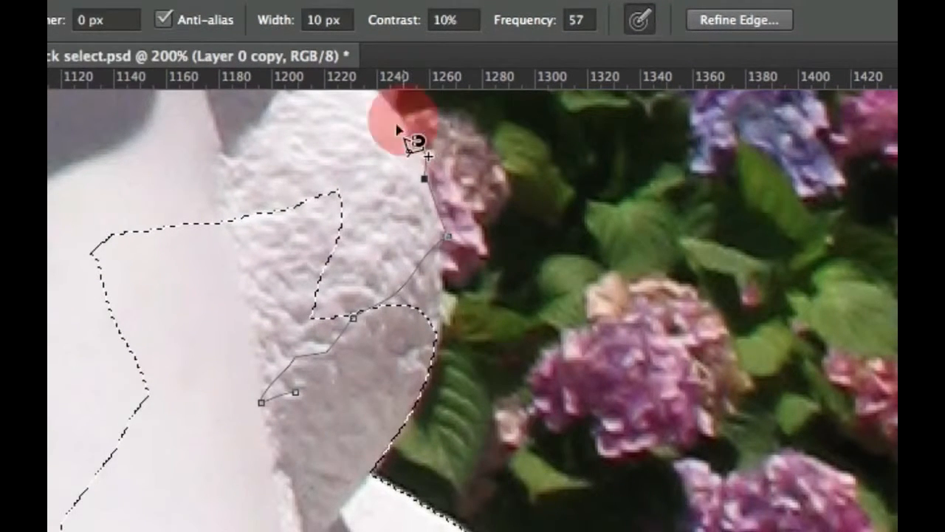
double_click(258, 183)
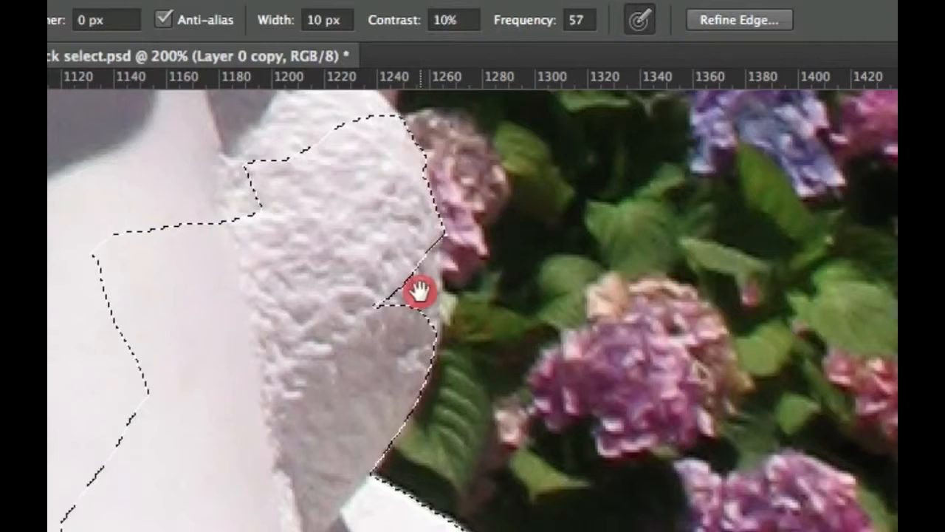
Step: Add the missed notch on the boulder's outer edge below the pink flower to the selection
drag(420, 285, 414, 379)
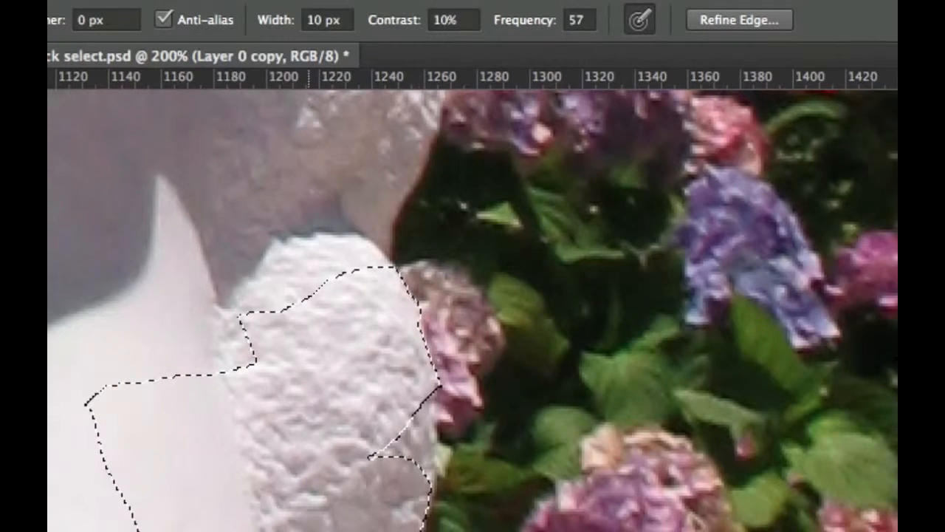
click(437, 483)
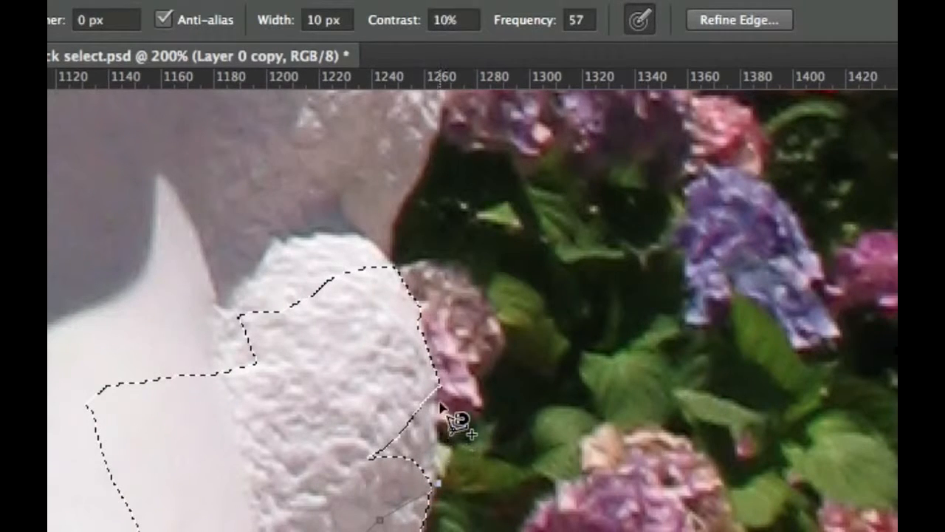
double_click(358, 331)
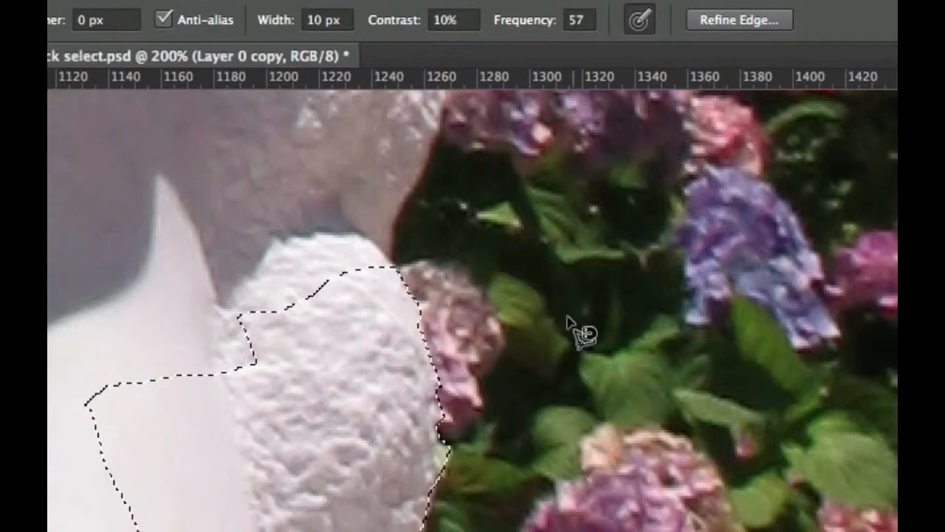
Step: Add the shaded rock and rough stone above the boulder to the selection, combining Magnetic Lasso tracing with straight polygonal segments
drag(376, 371, 384, 492)
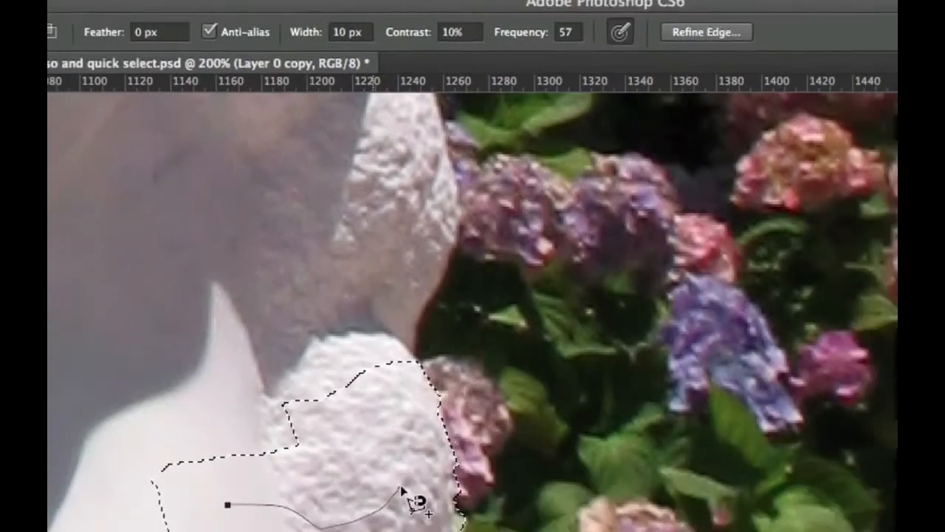
click(428, 386)
click(411, 430)
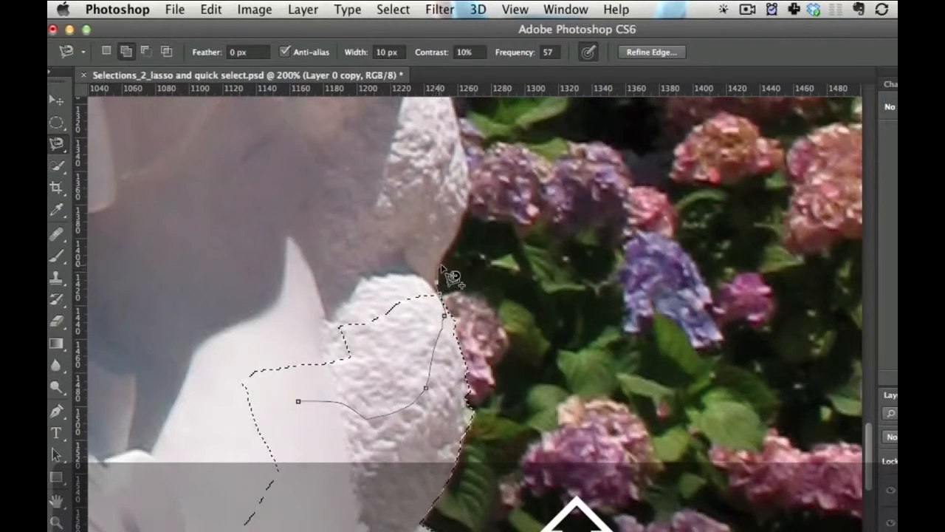
click(450, 220)
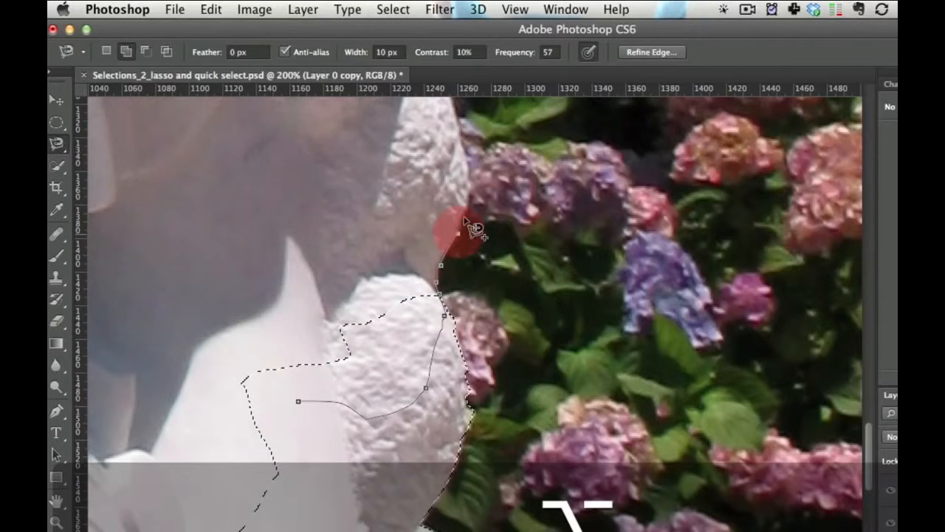
click(469, 209)
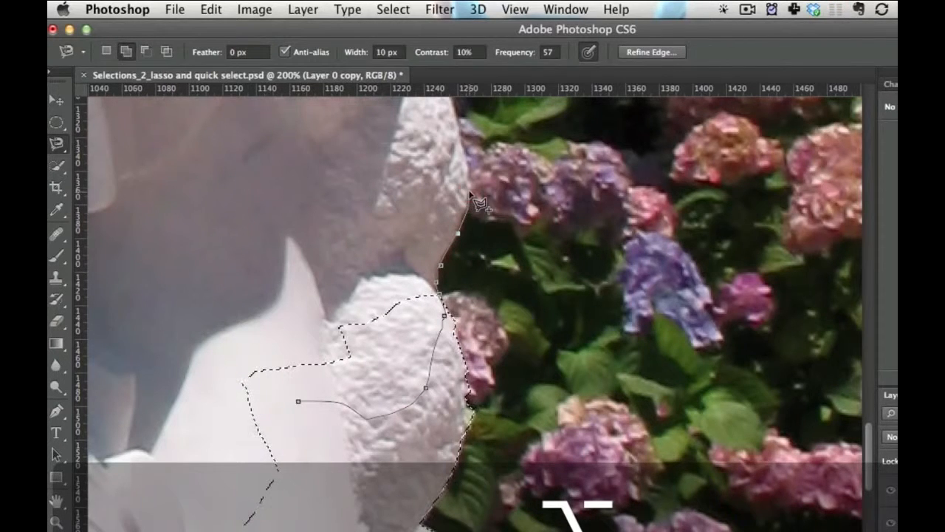
alt+click(461, 139)
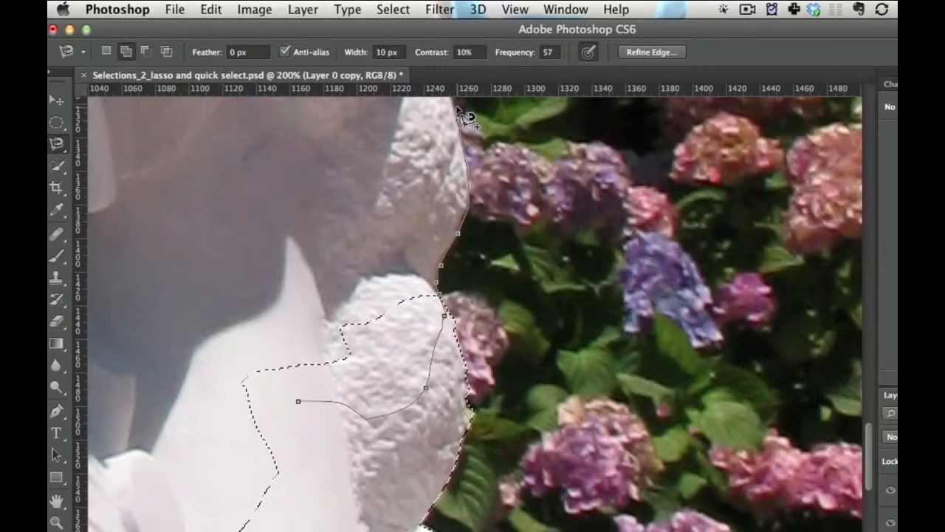
double_click(321, 181)
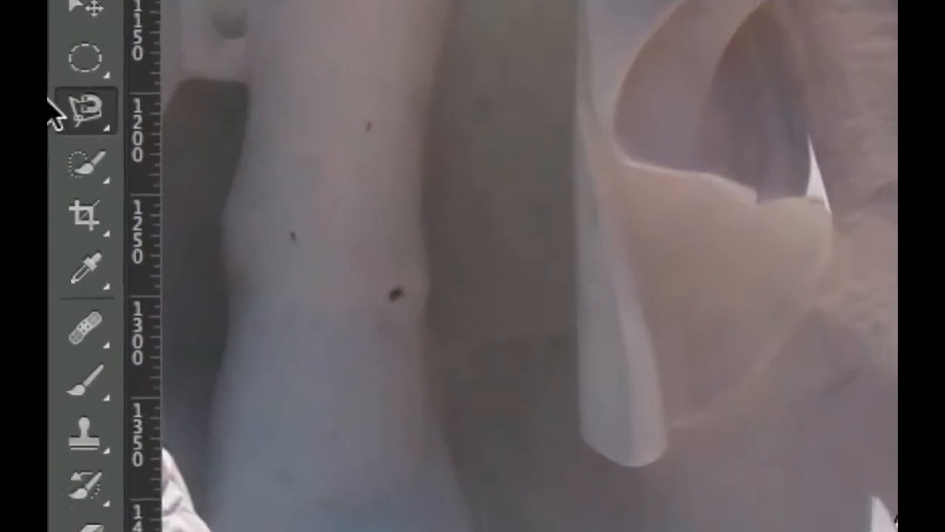
Step: View the available lasso tool variants, keep the Magnetic Lasso, and switch to the next open document
mouse_move(85, 114)
mouse_down()
mouse_move(206, 112)
mouse_move(242, 136)
mouse_move(270, 181)
mouse_move(270, 156)
mouse_move(123, 147)
mouse_move(100, 155)
mouse_up()
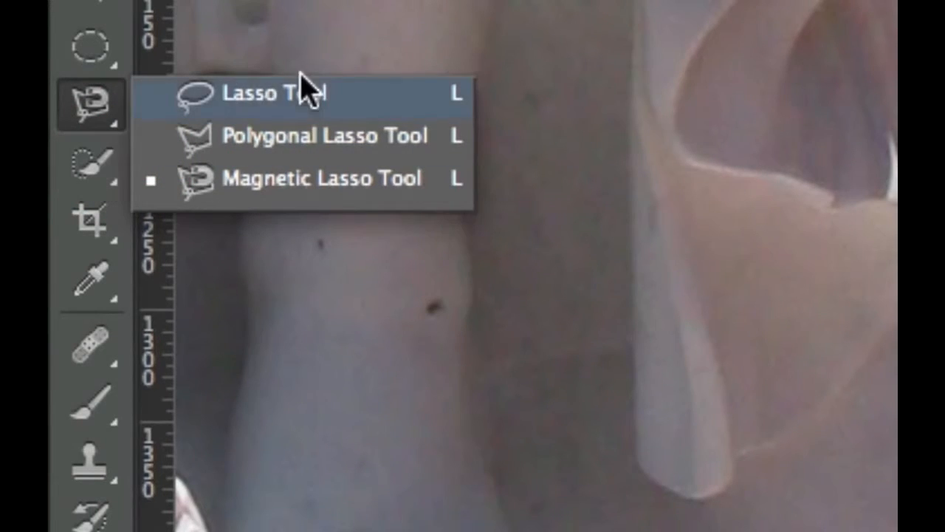
click(74, 96)
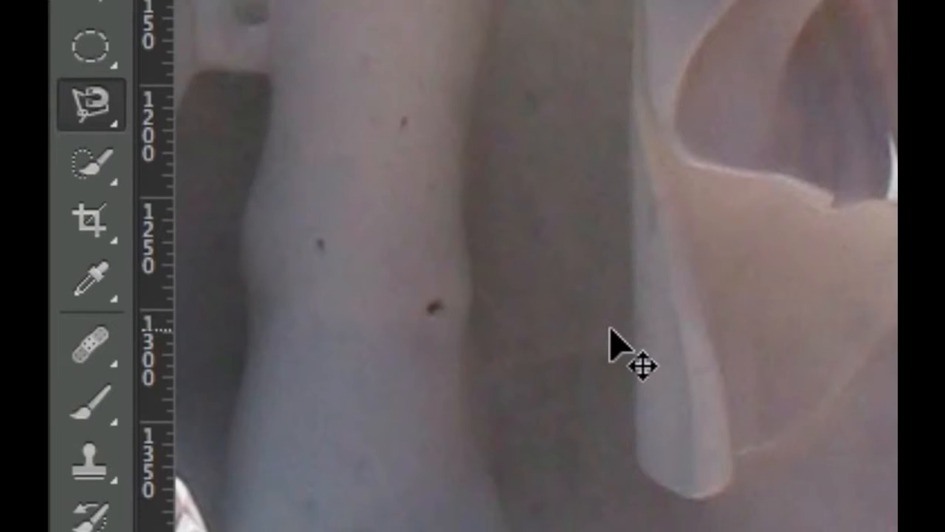
key(ctrl+Tab)
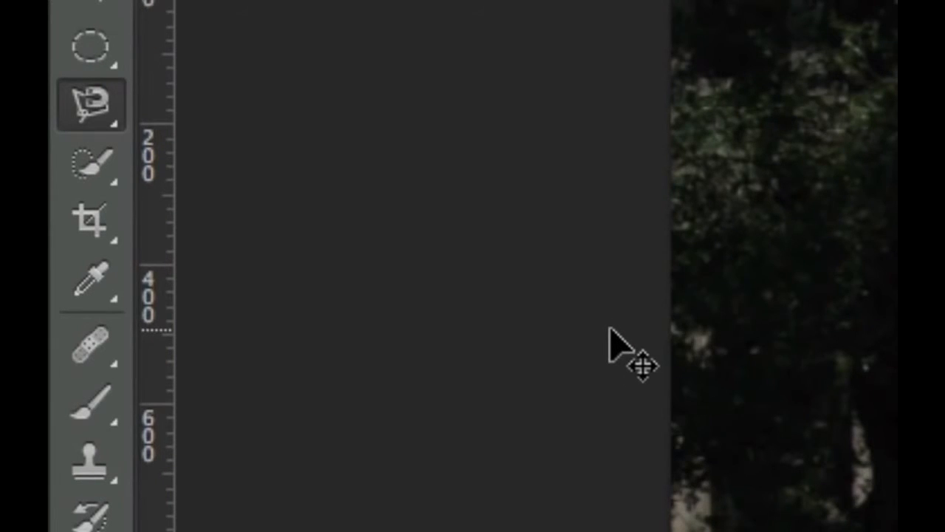